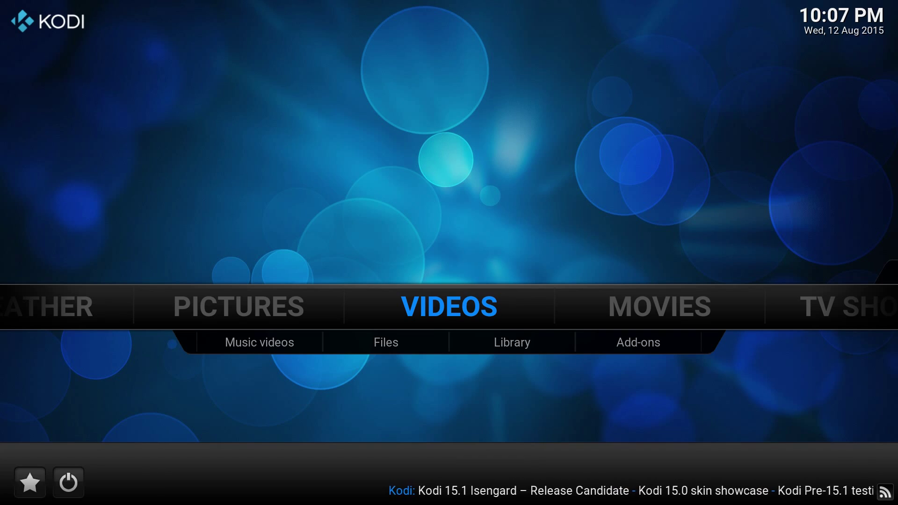
# Open the Movies library listed by Title from the home menu.
pyautogui.press('Right')
pyautogui.press('Down')
pyautogui.press('Right')
pyautogui.press('Right')
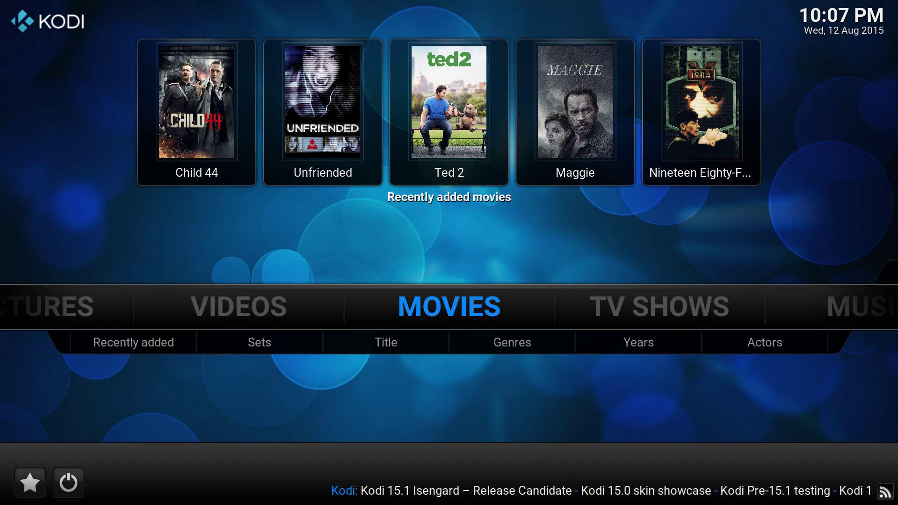
pyautogui.press('Return')
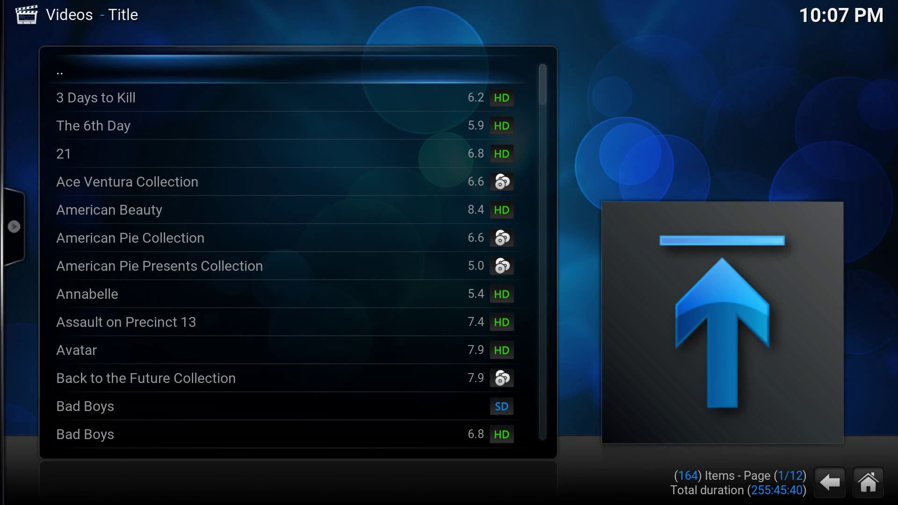
# Browse the movie list and peek inside the Ace Ventura Collection before backing out.
pyautogui.press('Down')
pyautogui.press('Down')
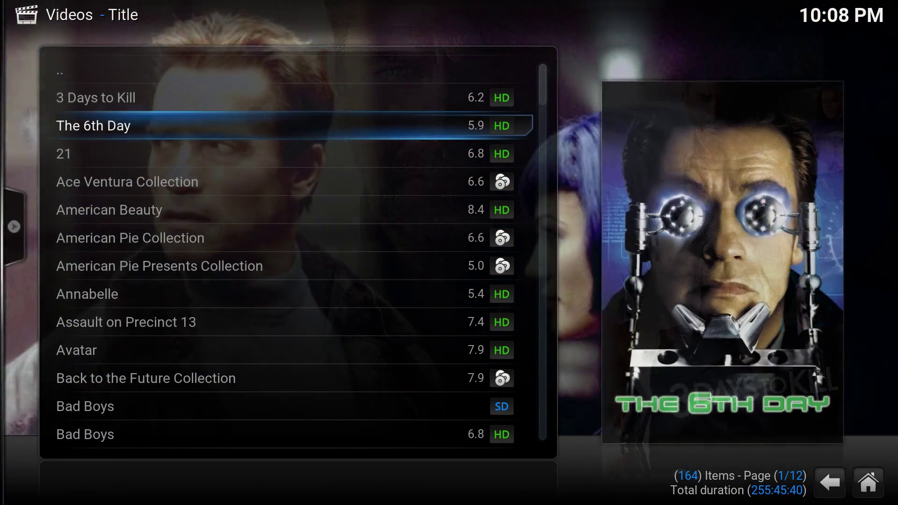
pyautogui.press('Down')
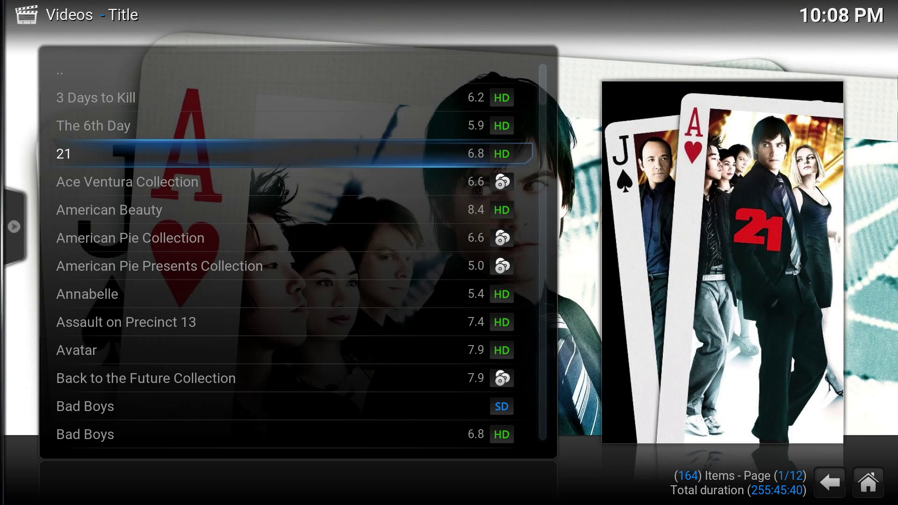
pyautogui.press('Down')
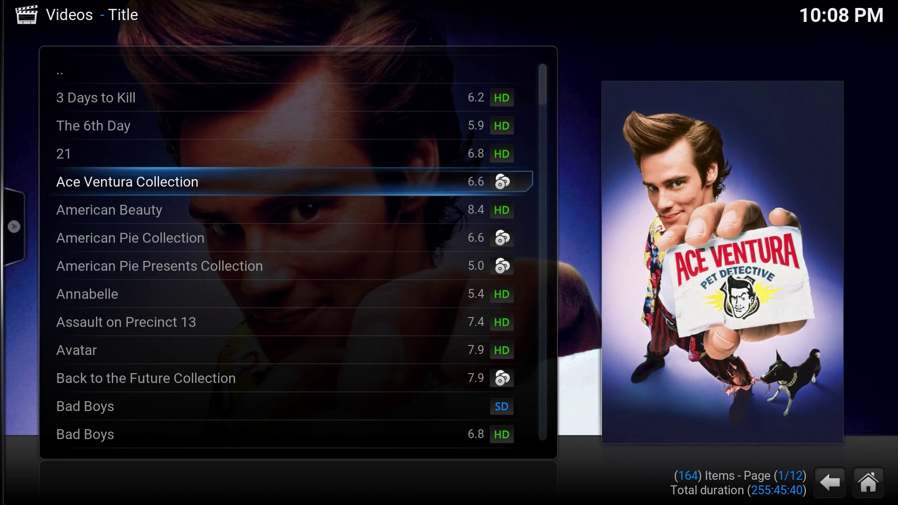
pyautogui.press('Return')
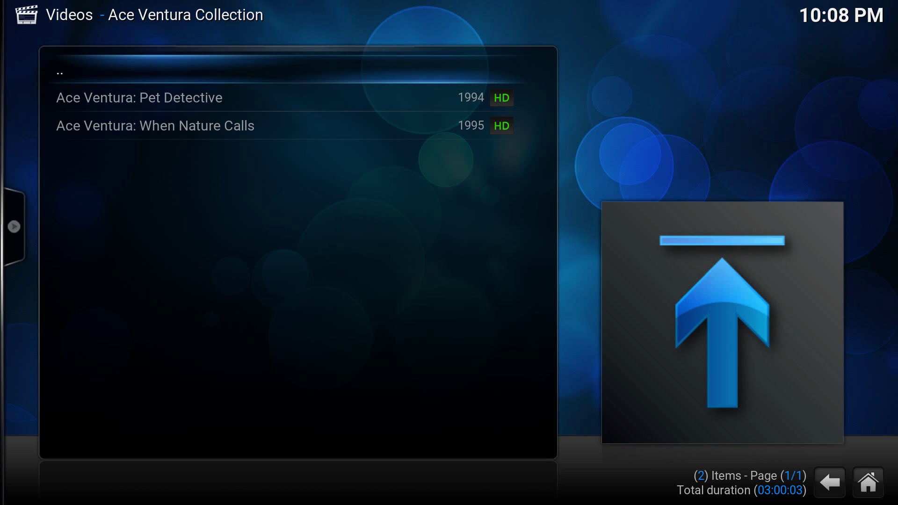
pyautogui.press('BackSpace')
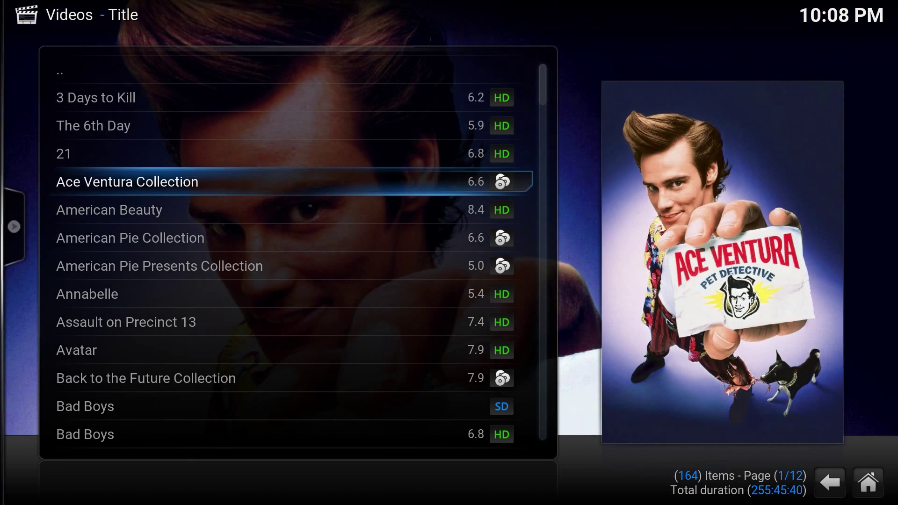
# Open The 6th Day's details and show its cast.
pyautogui.press('Up')
pyautogui.press('Up')
pyautogui.press('i')
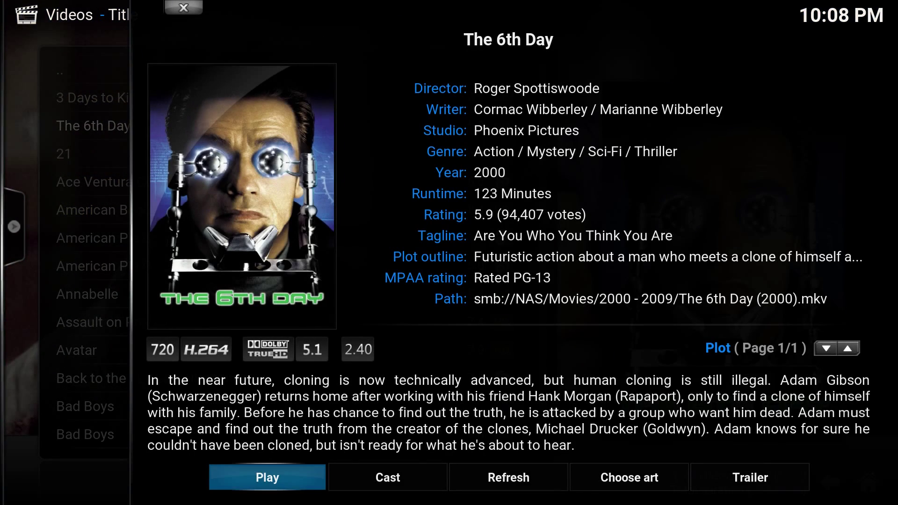
pyautogui.press('Right')
pyautogui.press('Return')
# Refresh The 6th Day's information online, then close the results and details.
pyautogui.press('Right')
pyautogui.press('Return')
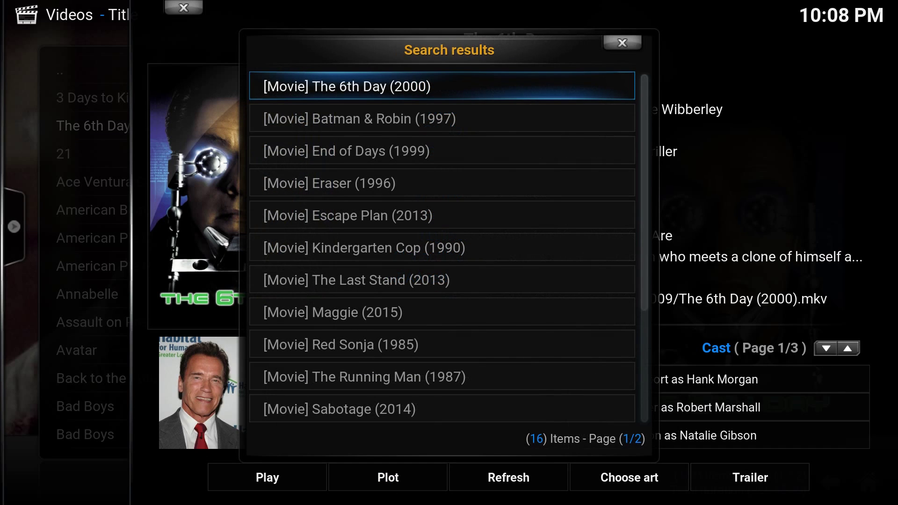
pyautogui.press('Down')
pyautogui.press('Down')
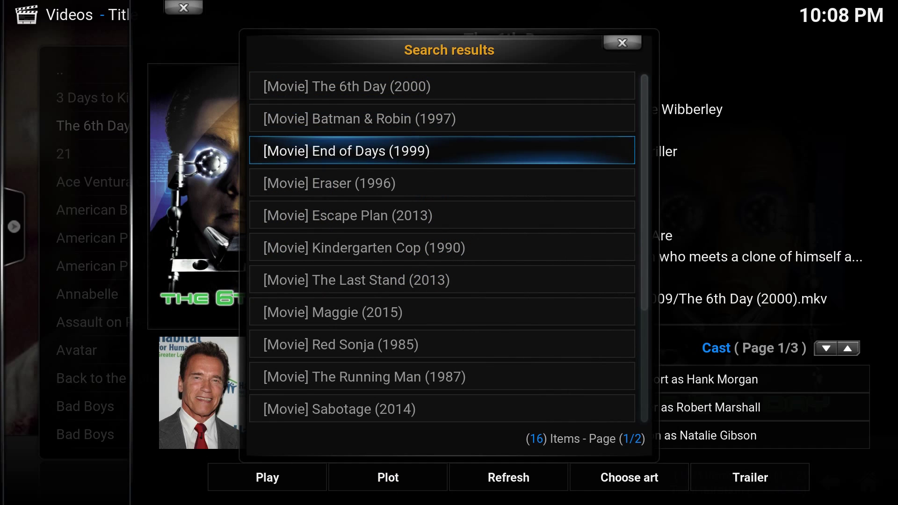
pyautogui.press('Escape')
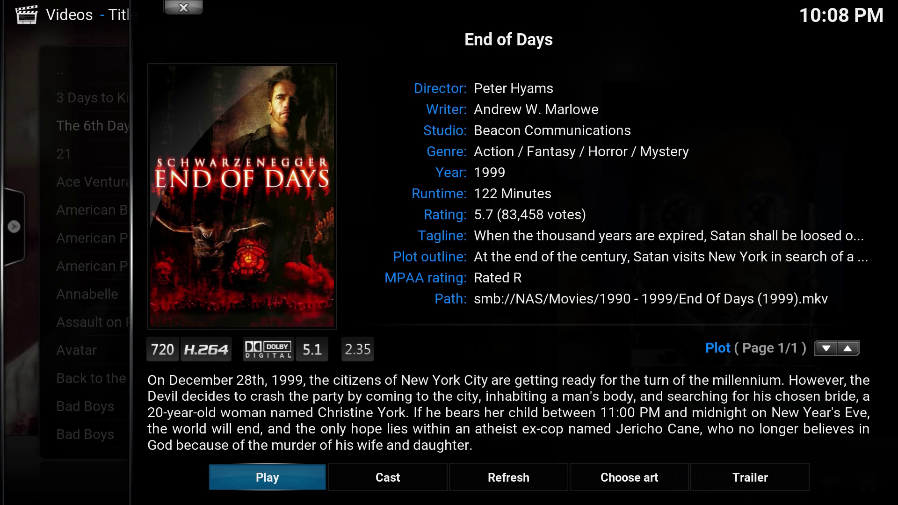
pyautogui.press('Escape')
pyautogui.press('Escape')
# Open Charlie Chaplin Show Season 1 and show the details of Making a Living.
pyautogui.press('Right')
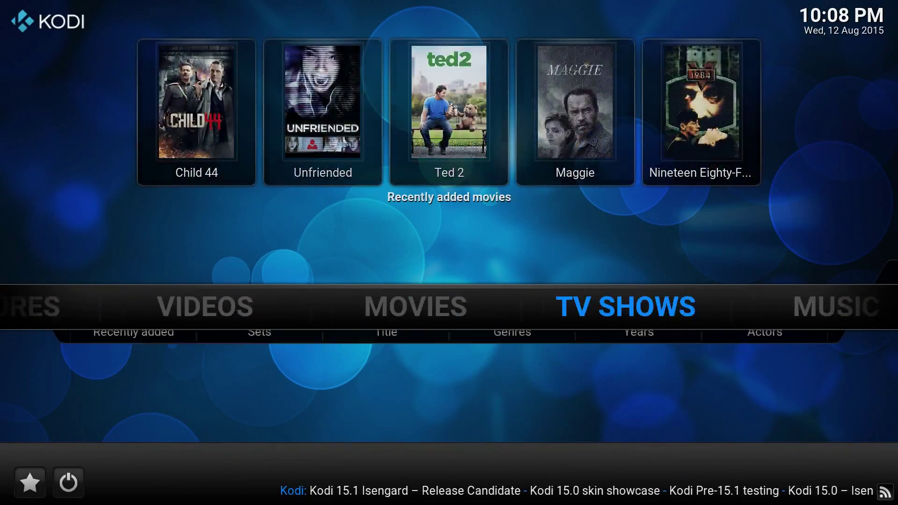
pyautogui.press('Return')
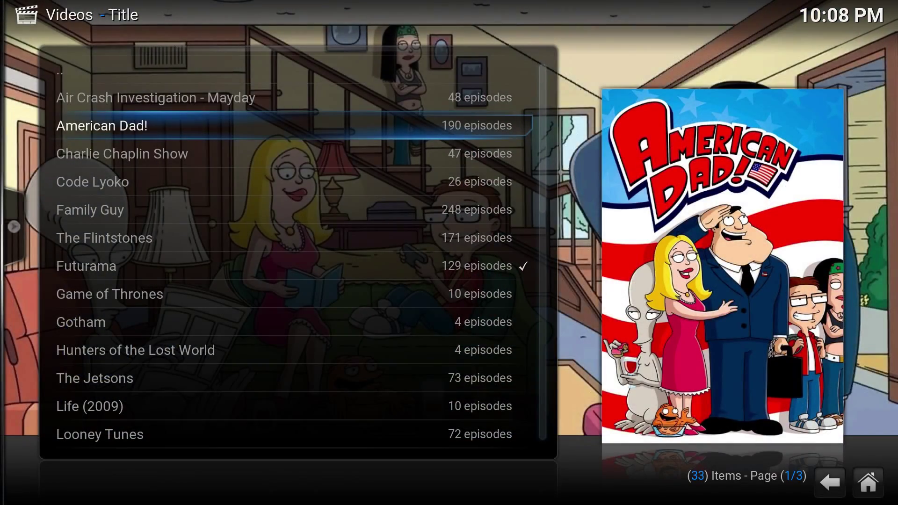
pyautogui.press('Down')
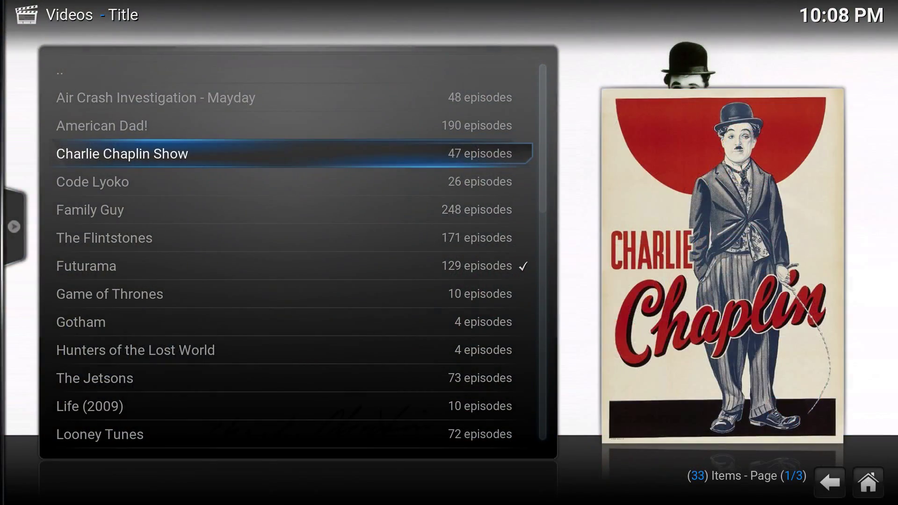
pyautogui.press('Return')
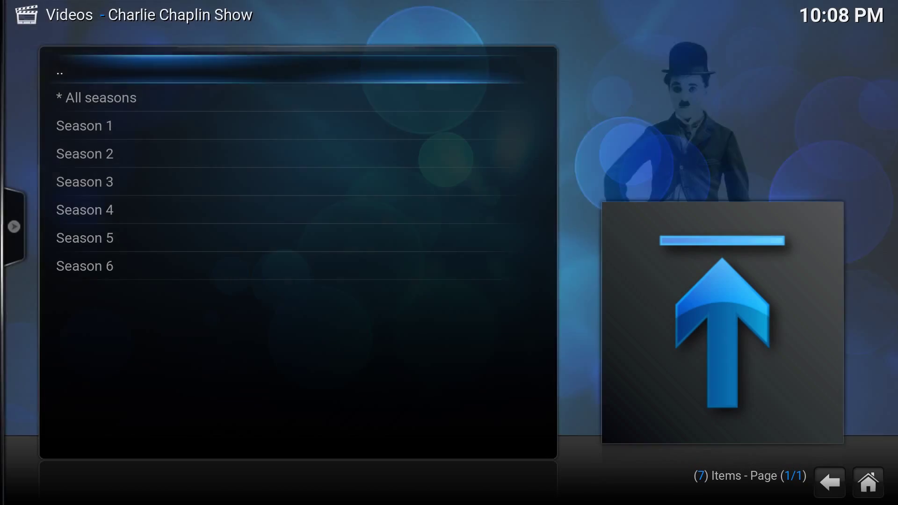
pyautogui.press('Down')
pyautogui.press('Down')
pyautogui.press('Return')
pyautogui.press('Down')
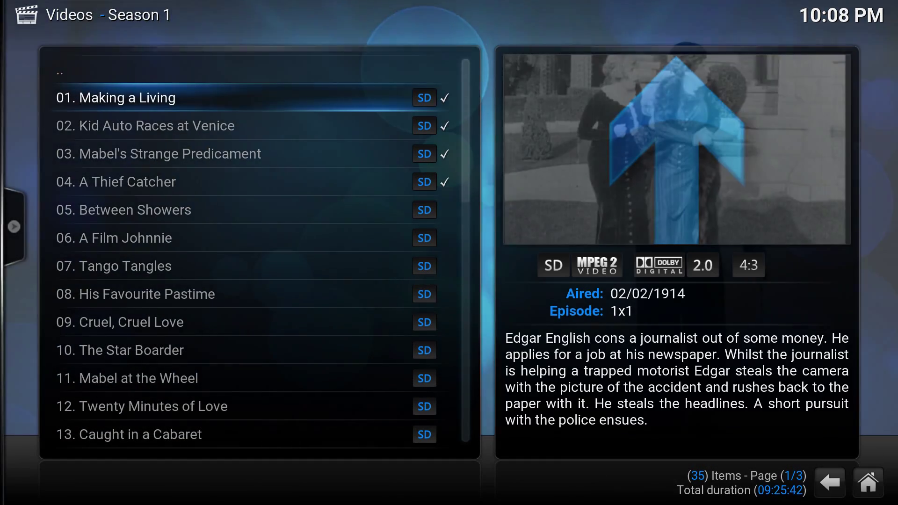
pyautogui.press('i')
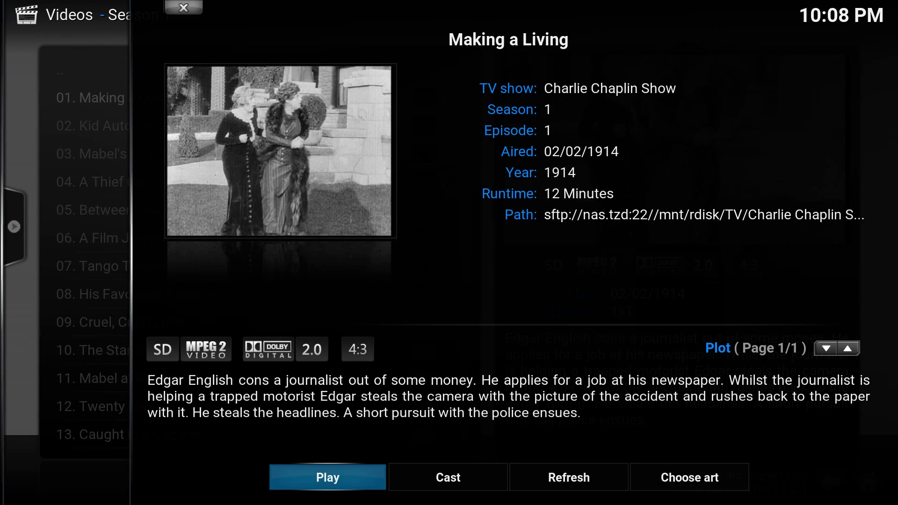
# Play Making a Living, skip ahead twice, stop, and go back to the TV show titles.
pyautogui.press('Return')
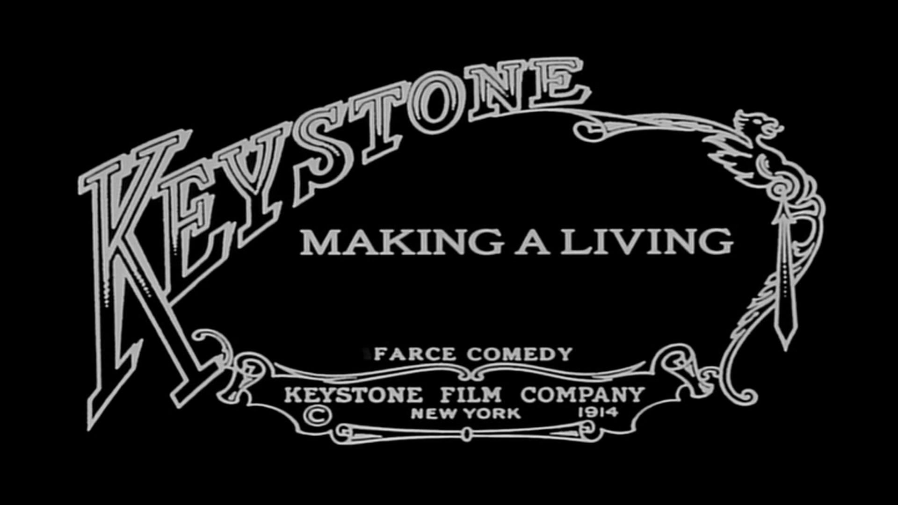
pyautogui.press('Right')
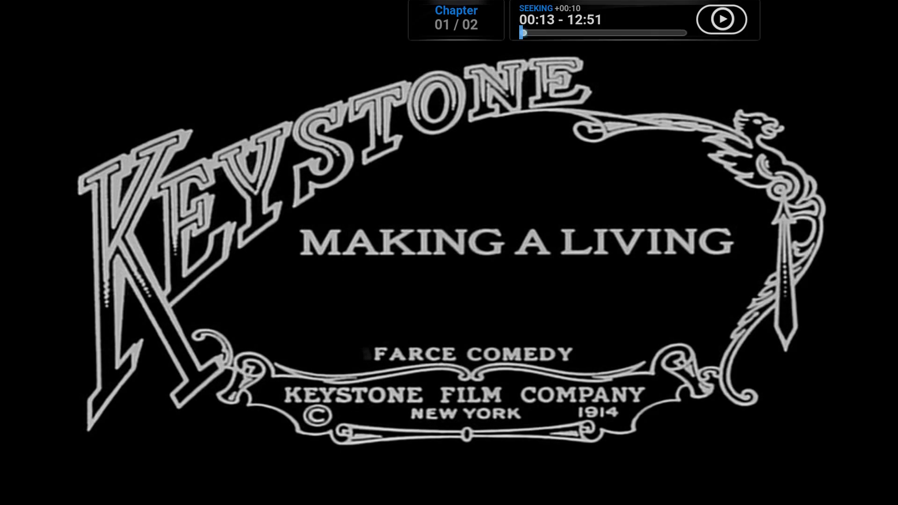
pyautogui.press('Right')
pyautogui.press('Right')
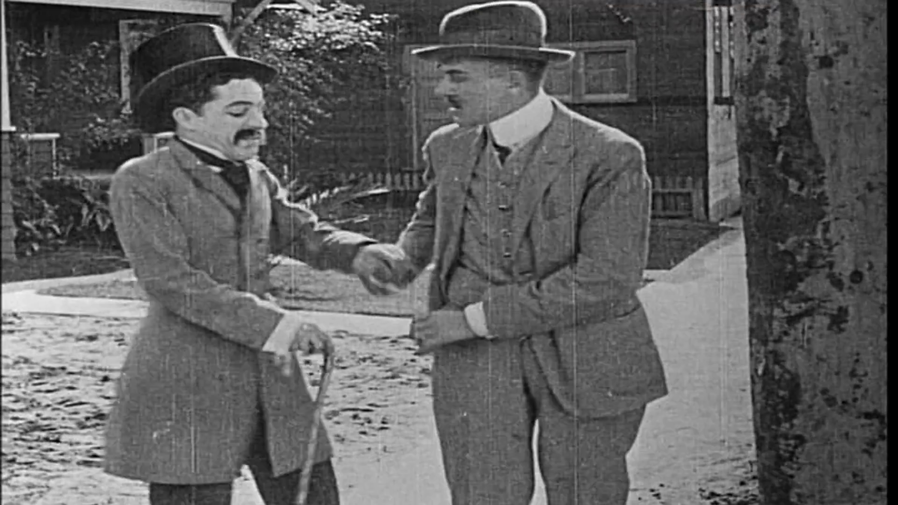
pyautogui.press('x')
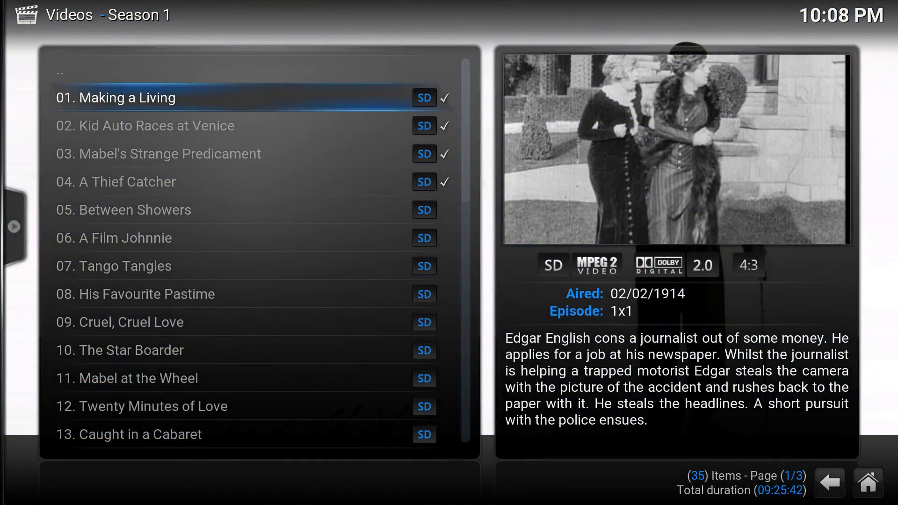
pyautogui.press('BackSpace')
pyautogui.press('BackSpace')
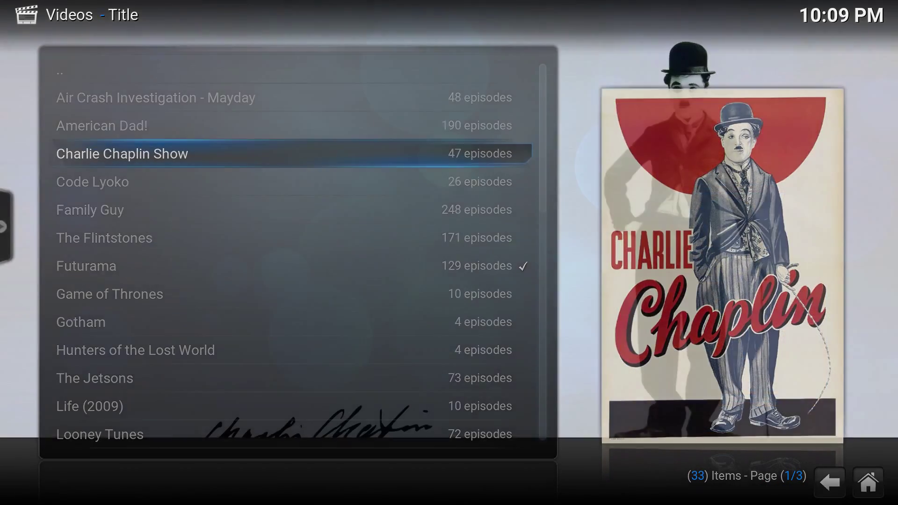
pyautogui.press('BackSpace')
# Play 01. Intro from Music on NAS > 4 Strings > Believe.
pyautogui.press('Right')
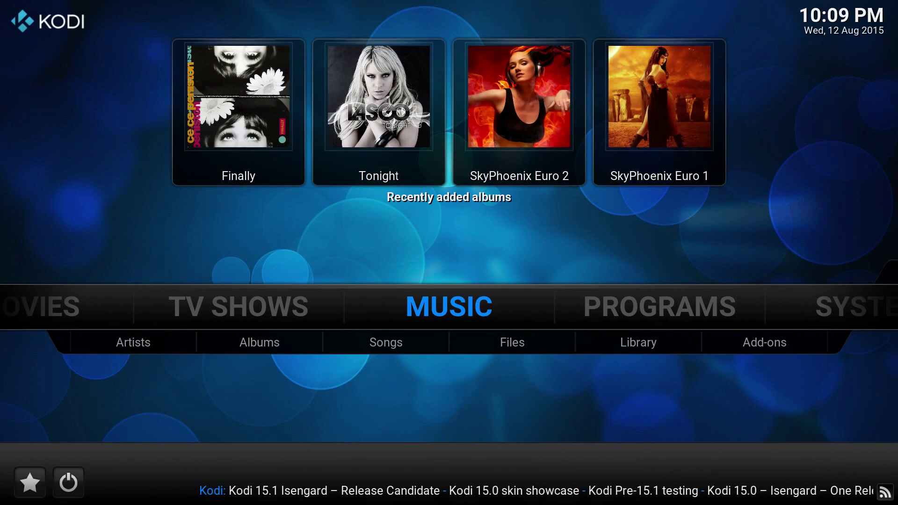
pyautogui.press('Return')
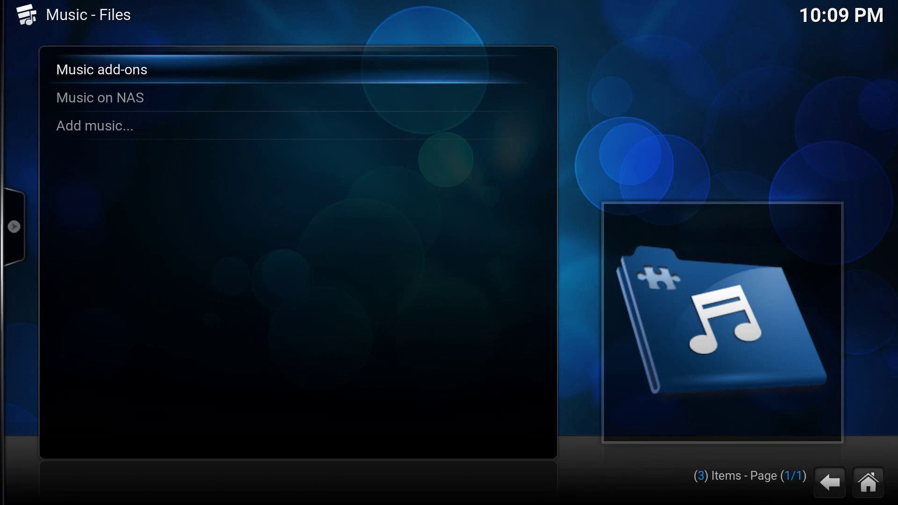
pyautogui.press('Down')
pyautogui.press('Return')
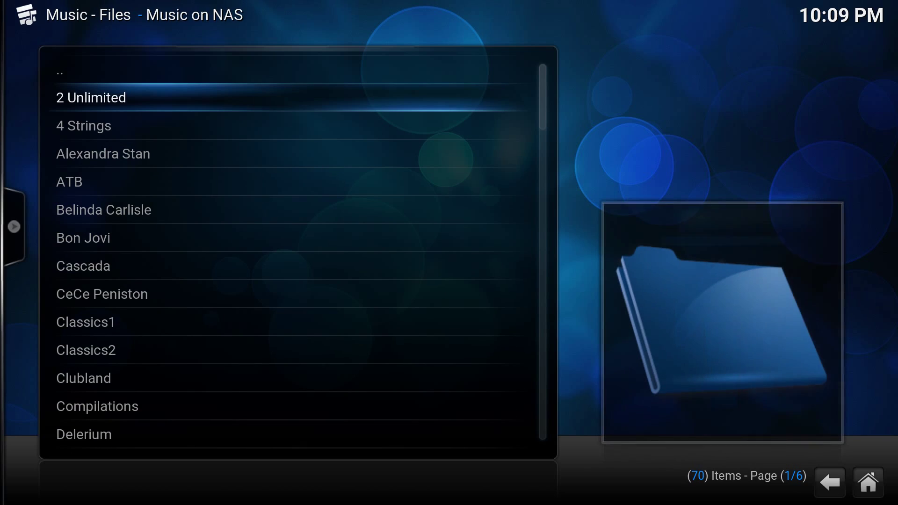
pyautogui.press('Down')
pyautogui.press('Return')
pyautogui.press('Down')
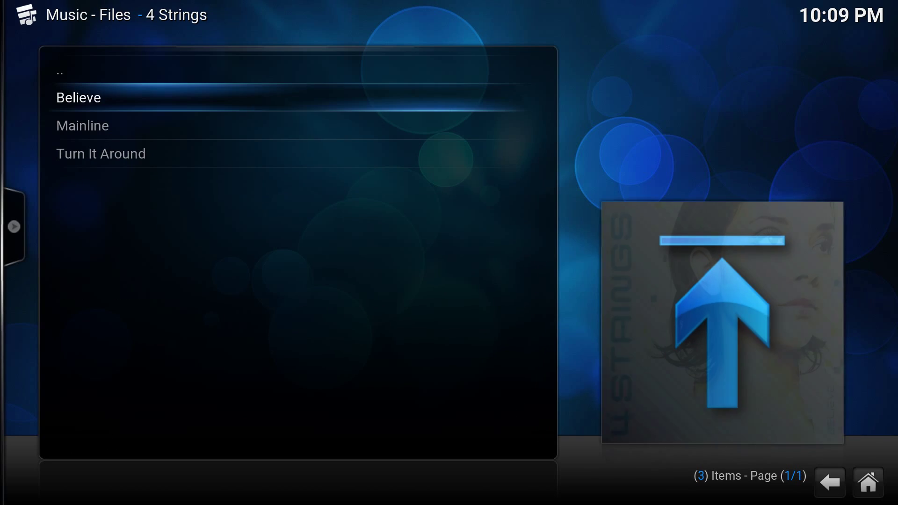
pyautogui.press('Return')
pyautogui.press('Down')
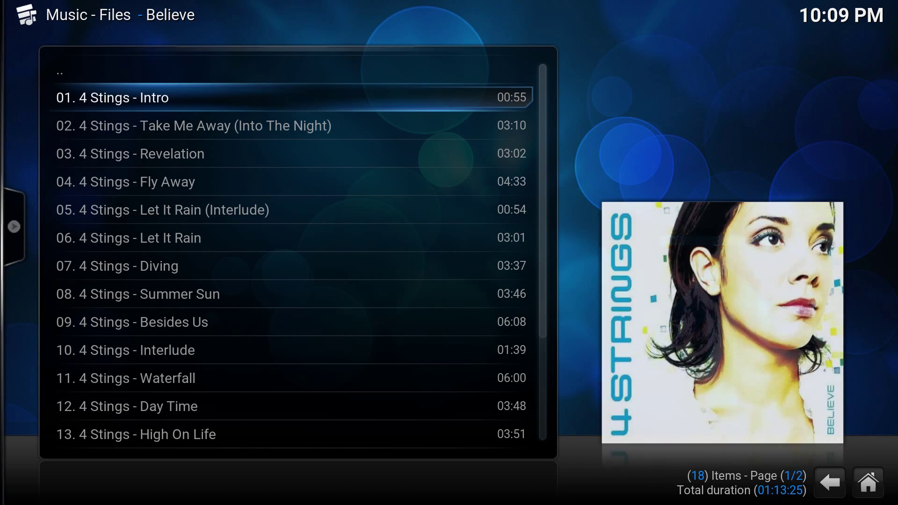
pyautogui.press('Return')
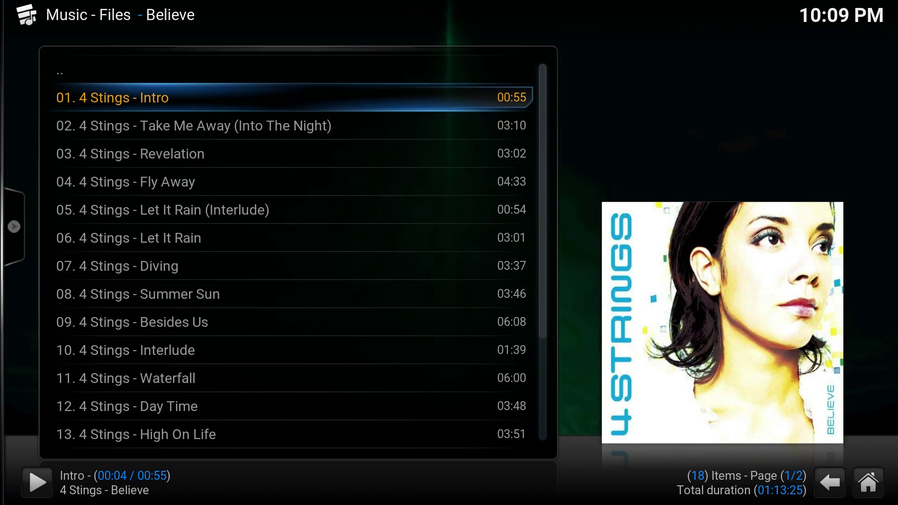
# Show the music visualisation, then leave it and start Big Buck Bunny from Videos.
pyautogui.press('Tab')
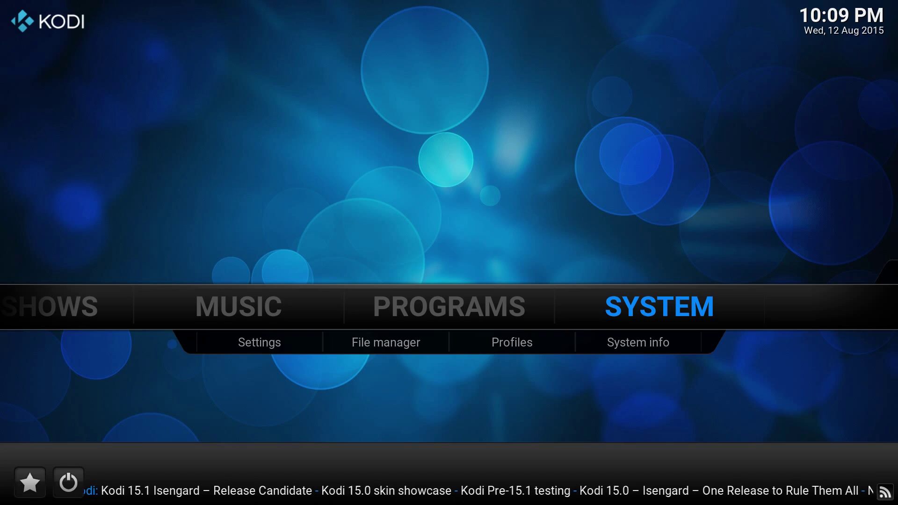
pyautogui.press('Down')
pyautogui.press('Right')
pyautogui.press('Right')
pyautogui.press('Right')
pyautogui.press('Return')
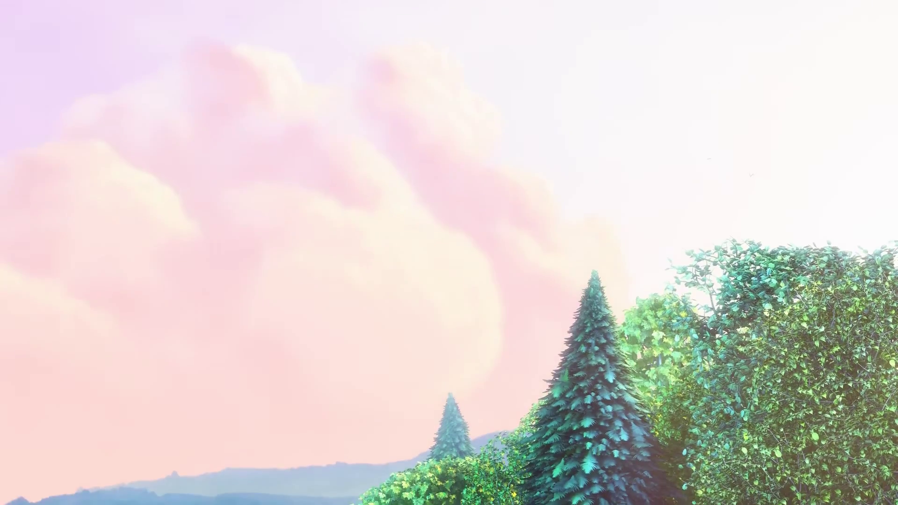
# Skip Big Buck Bunny forward in growing jumps, then return to the New Movies list.
pyautogui.press('Right')
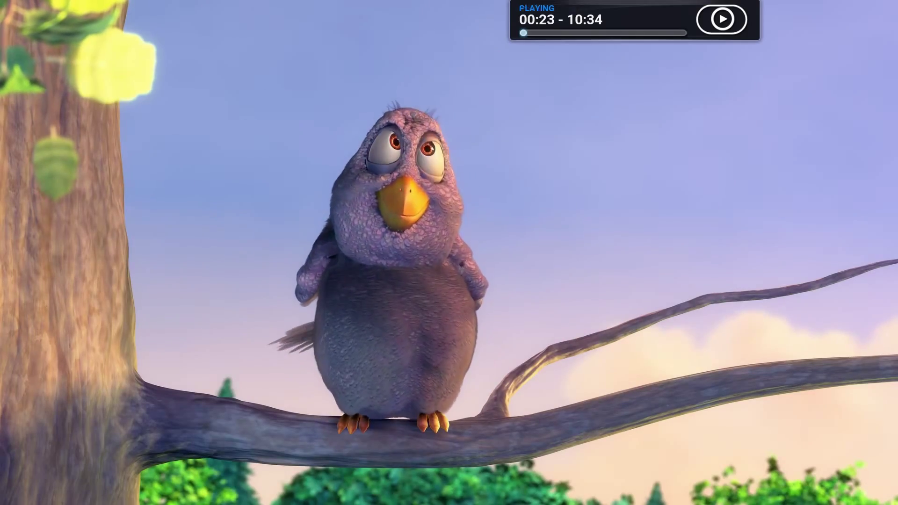
pyautogui.press('Right')
pyautogui.press('Right')
pyautogui.press('Right')
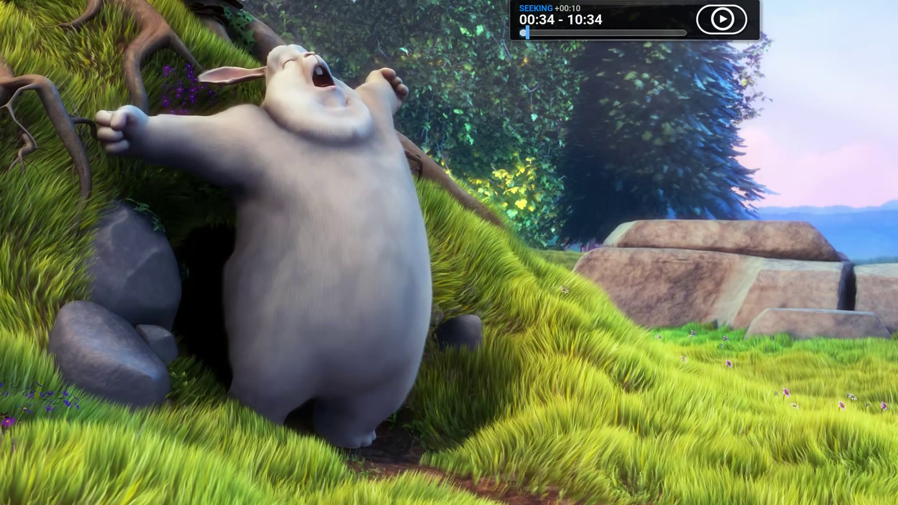
pyautogui.press('Right')
pyautogui.press('Right')
pyautogui.press('Right')
pyautogui.press('Right')
pyautogui.press('Right')
pyautogui.press('Right')
pyautogui.press('Right')
pyautogui.press('Right')
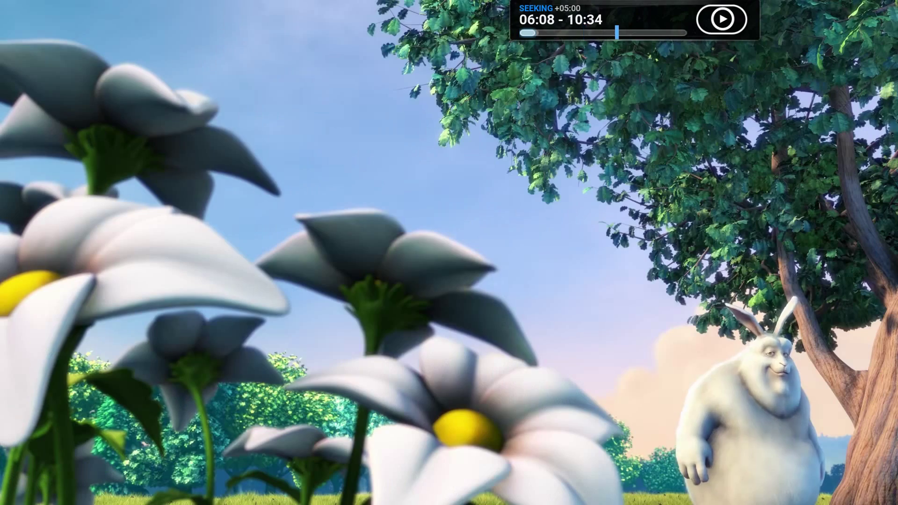
pyautogui.press('Right')
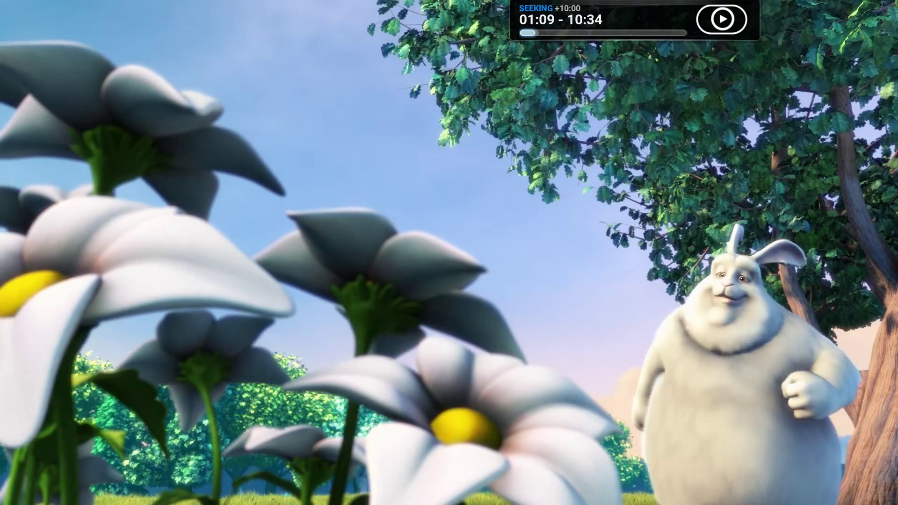
pyautogui.press('Escape')
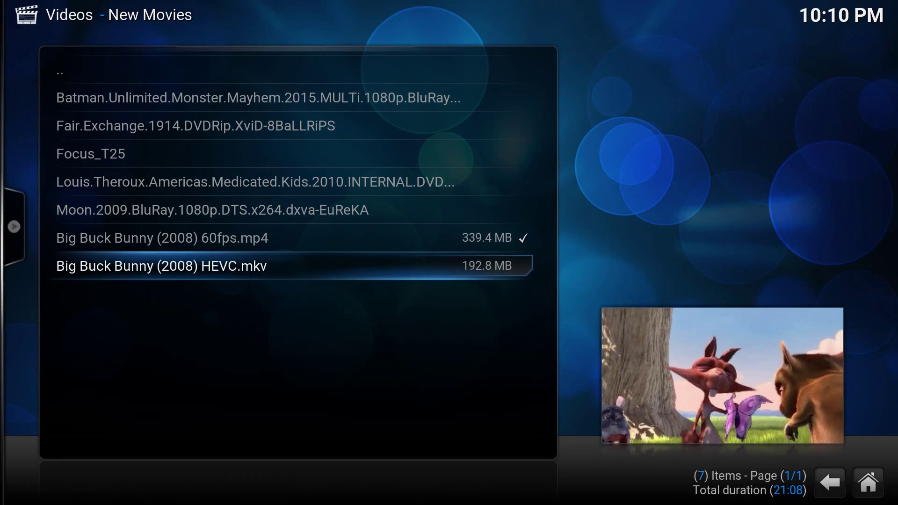
# Play Big Buck Bunny (2008) HEVC.mkv, skip ahead, then jump back toward the start.
pyautogui.press('Return')
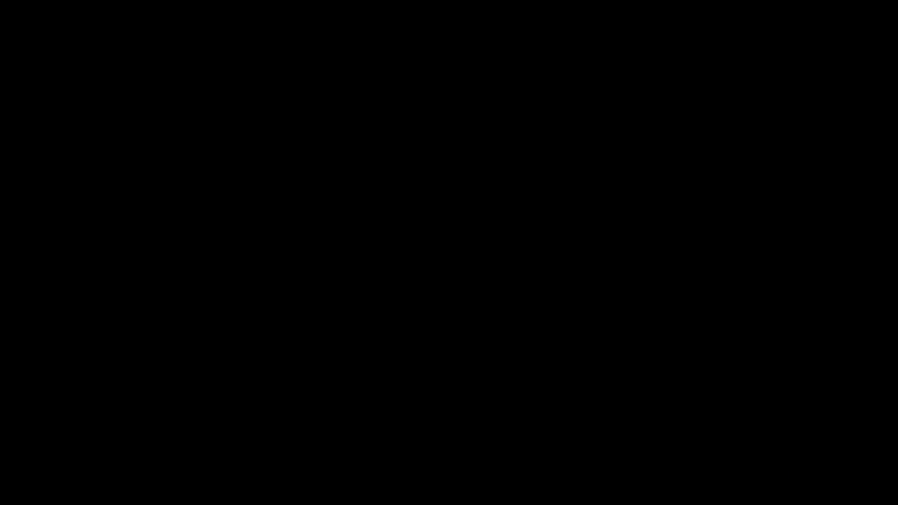
pyautogui.press('Right')
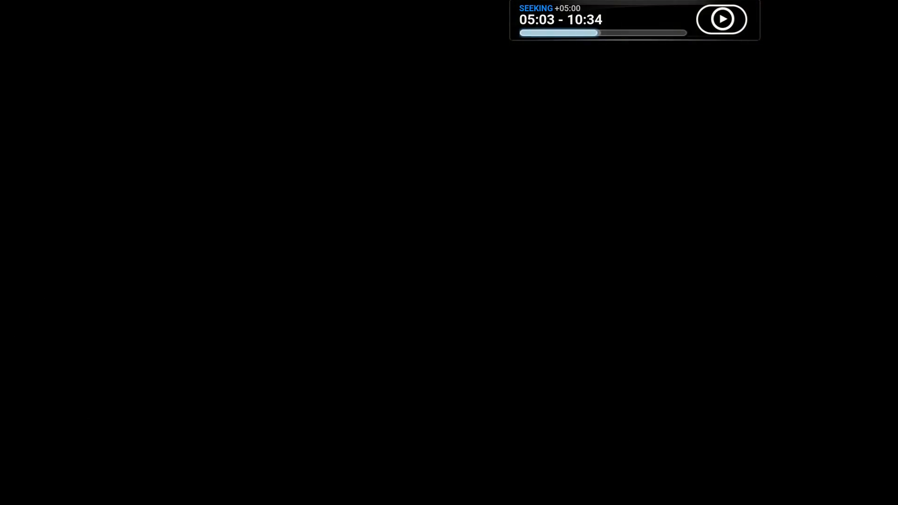
pyautogui.press('Left')
pyautogui.press('Left')
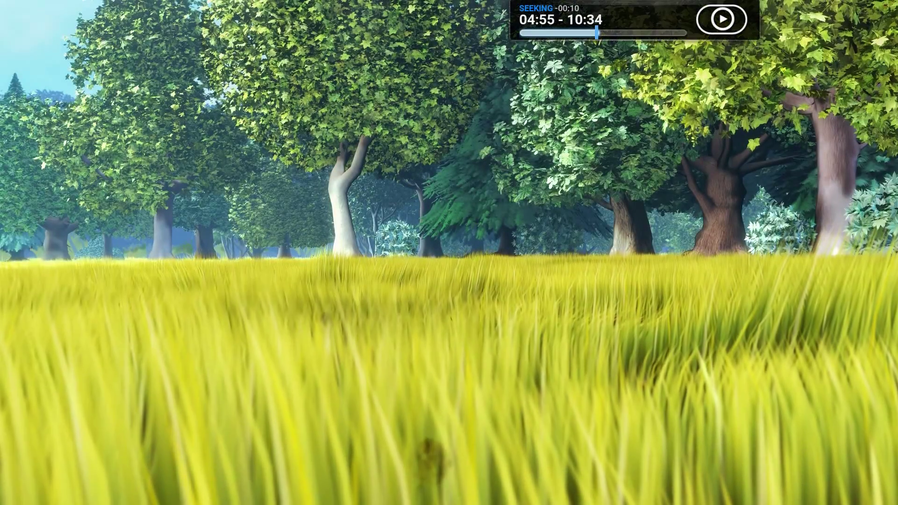
pyautogui.press('Left')
pyautogui.press('Left')
pyautogui.press('Left')
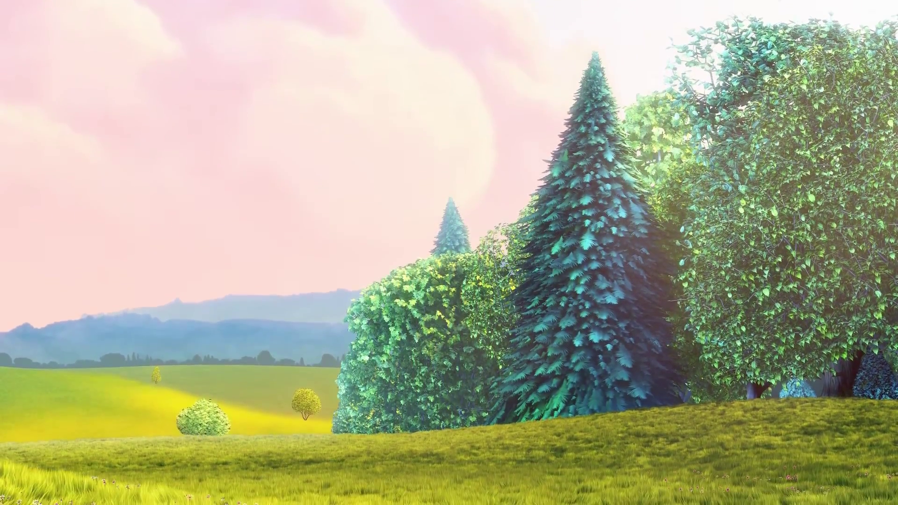
# Show the codec and CPU playback statistics, then stop and return to the video sources.
pyautogui.press('i')
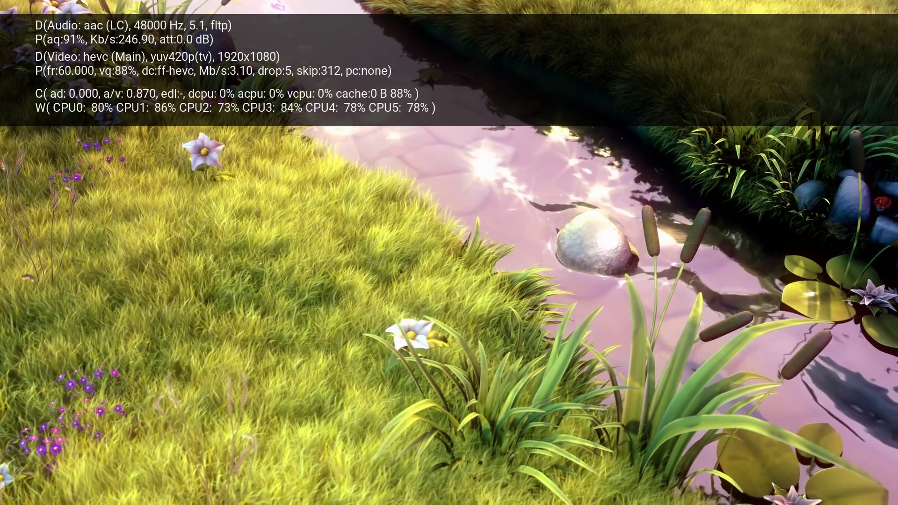
pyautogui.press('x')
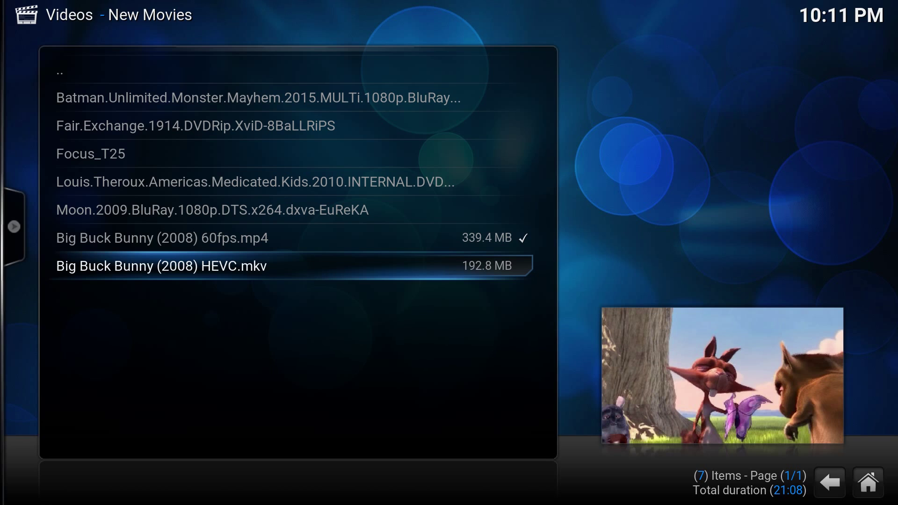
pyautogui.press('BackSpace')
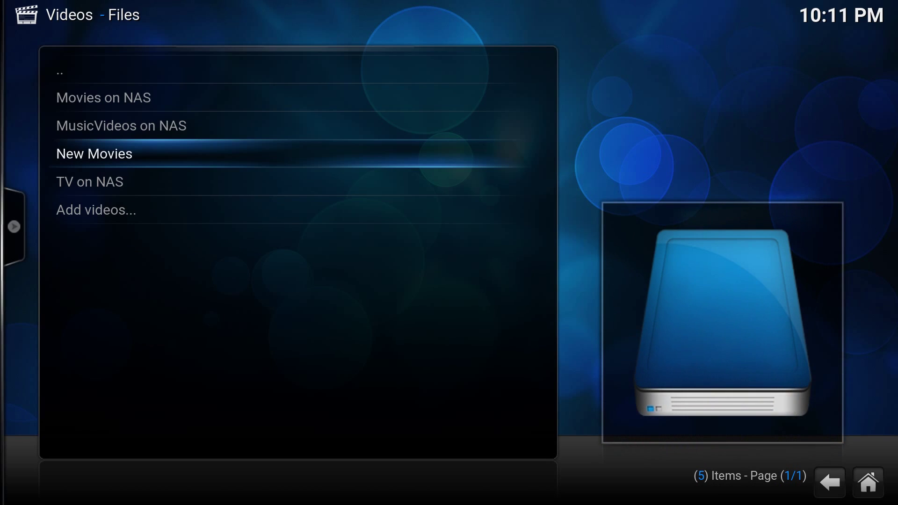
# Go to System > Settings > Video > Playback settings.
pyautogui.press('Escape')
pyautogui.press('Right')
pyautogui.press('Right')
pyautogui.press('Right')
pyautogui.press('Right')
pyautogui.press('Right')
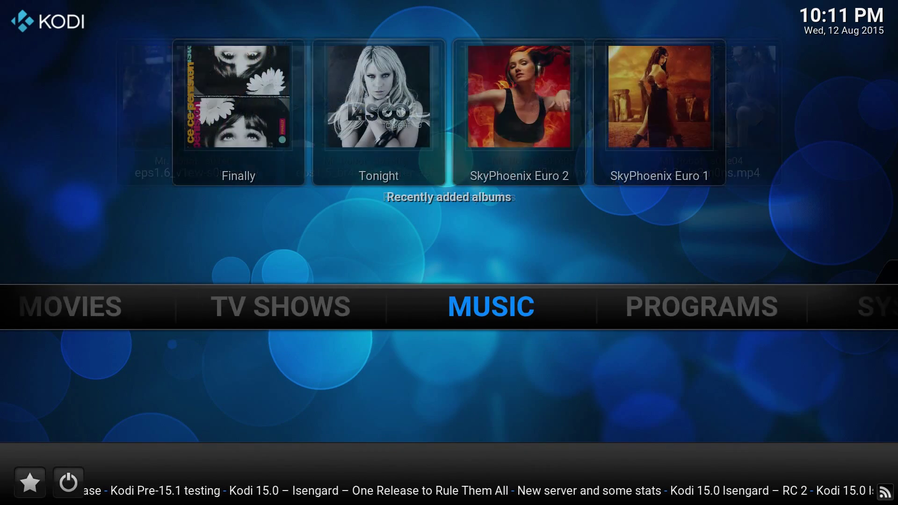
pyautogui.press('Down')
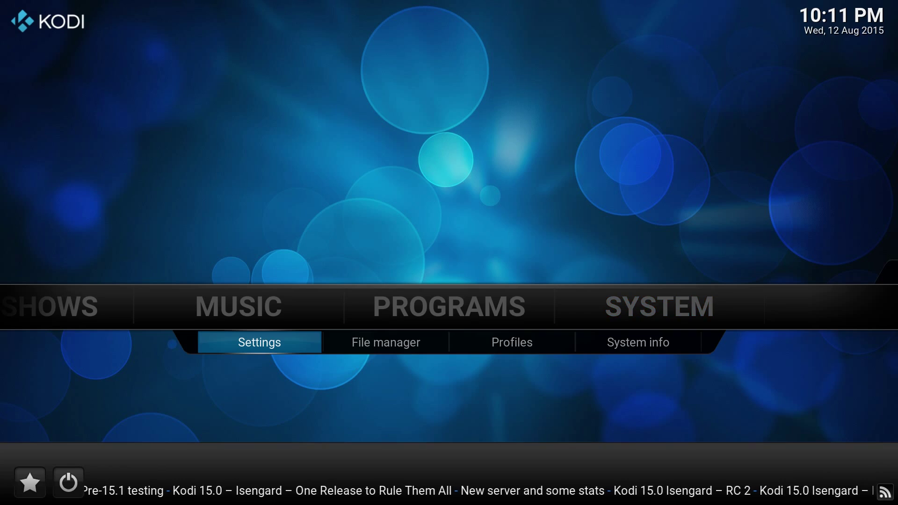
pyautogui.press('Return')
pyautogui.press('Down')
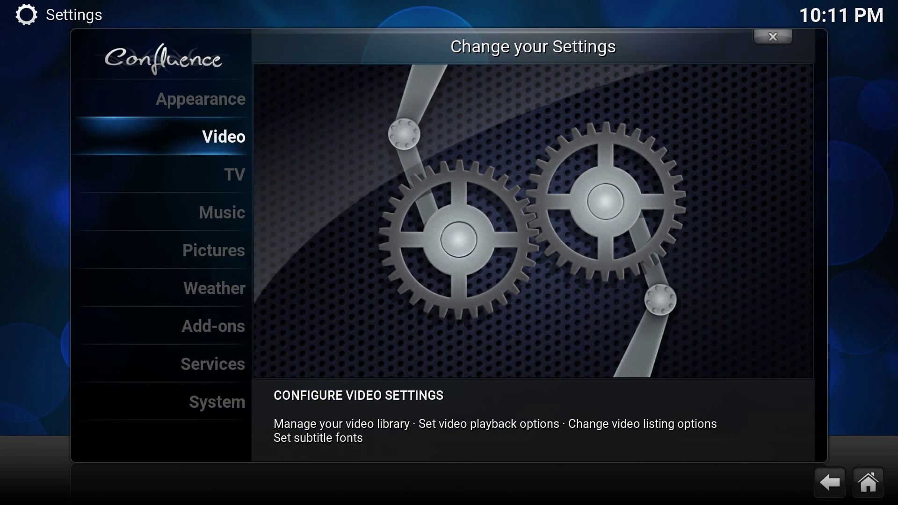
pyautogui.press('Return')
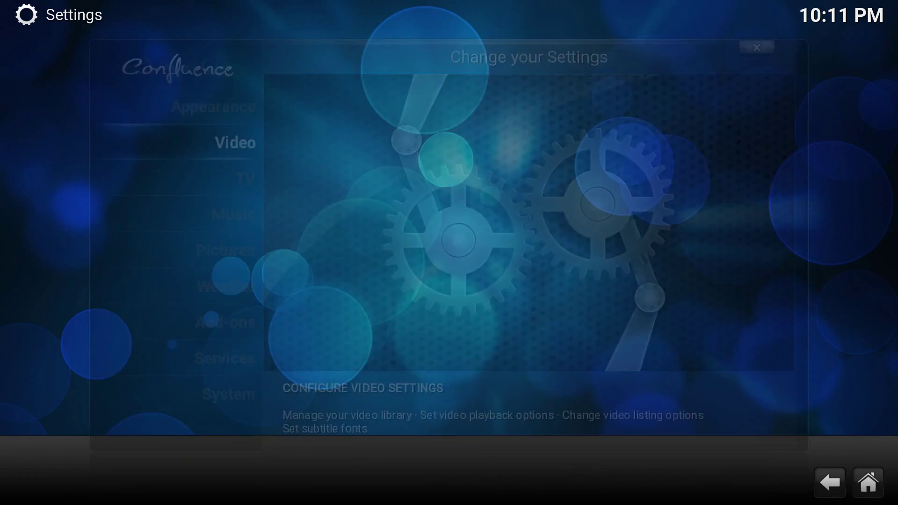
pyautogui.press('Down')
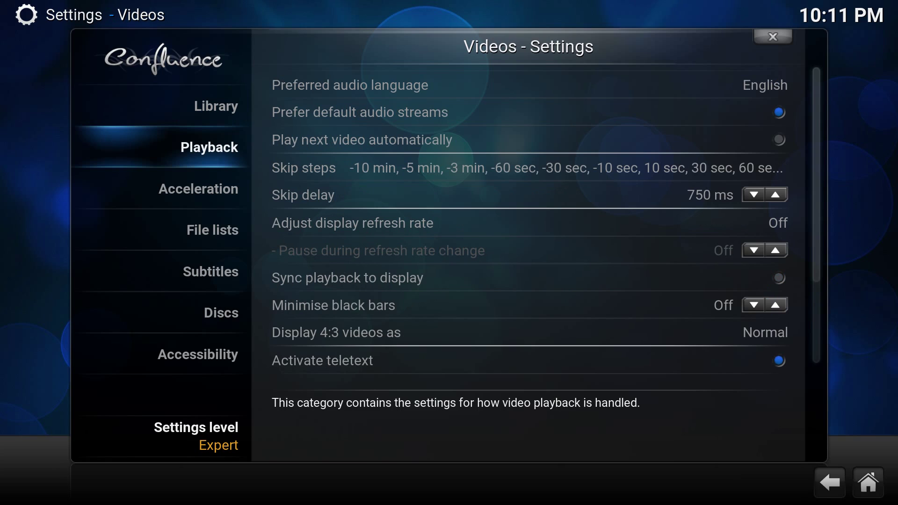
pyautogui.press('Right')
# Review the Skip steps list (-10 min, -5 min, 3 min, 10 min, 30 min) and confirm it.
pyautogui.press('Down')
pyautogui.press('Down')
pyautogui.press('Down')
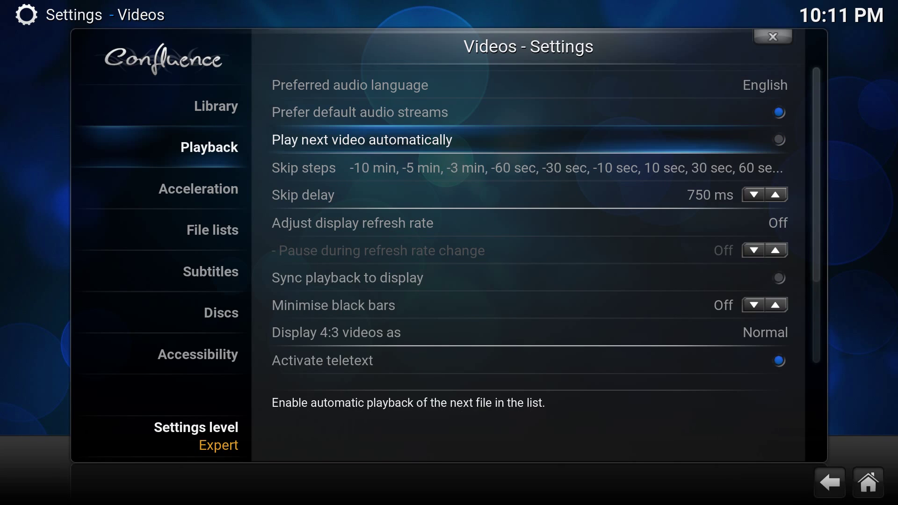
pyautogui.press('Return')
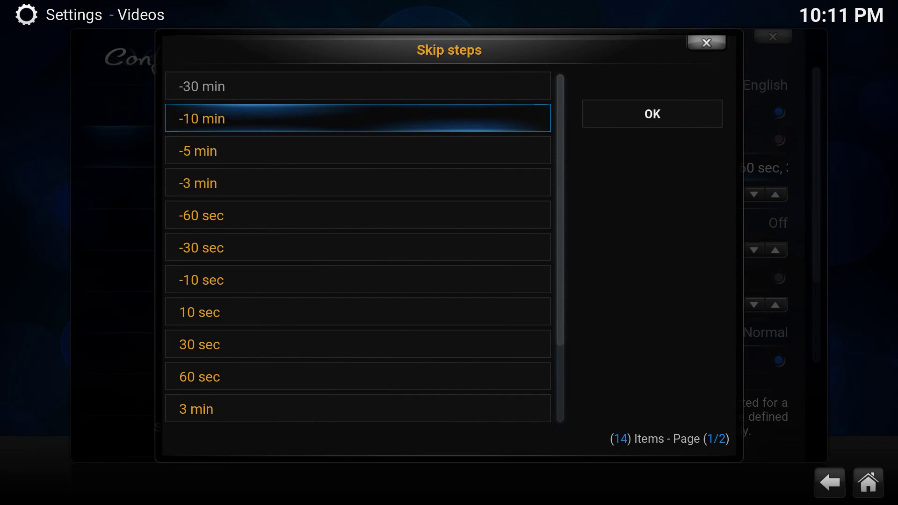
pyautogui.press('Down')
pyautogui.press('Up')
pyautogui.press('Down')
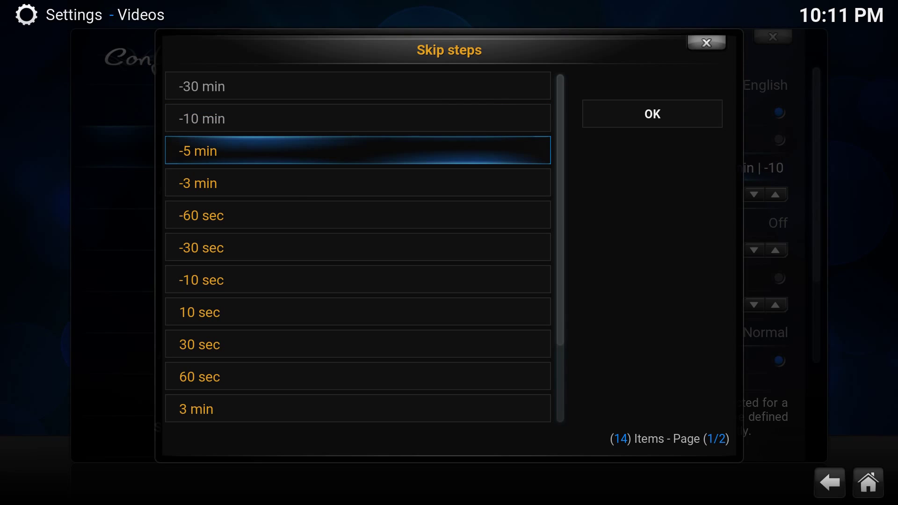
pyautogui.press('Down')
pyautogui.press('Down')
pyautogui.press('Down')
pyautogui.press('Down')
pyautogui.press('Down')
pyautogui.press('Down')
pyautogui.press('Down')
pyautogui.press('Down')
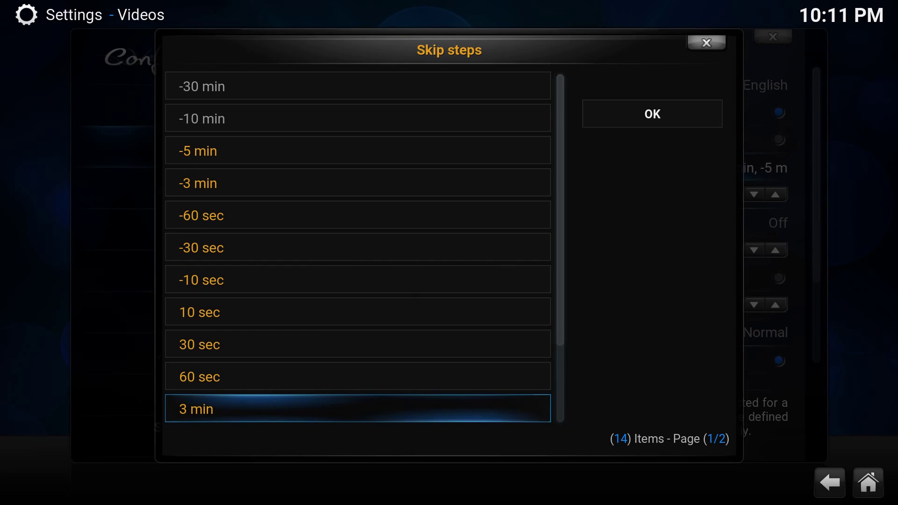
pyautogui.press('Down')
pyautogui.press('Down')
pyautogui.press('Down')
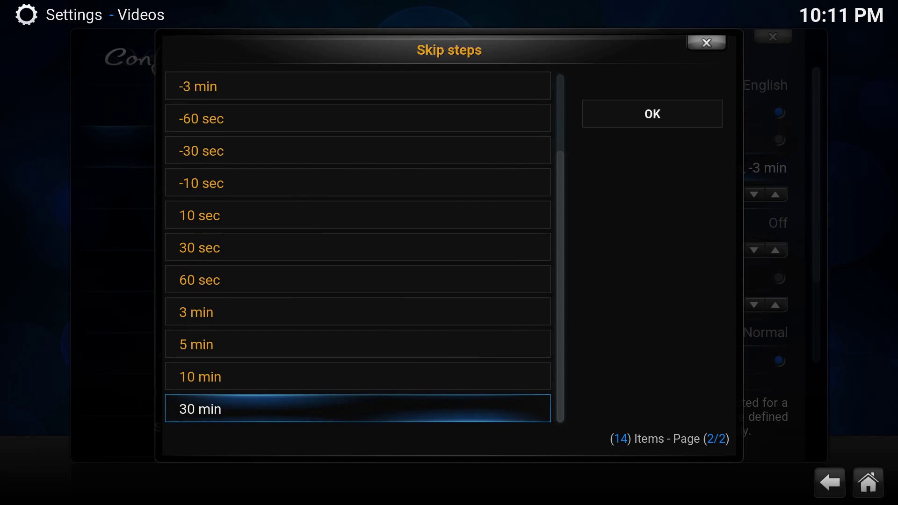
pyautogui.press('Up')
pyautogui.press('Escape')
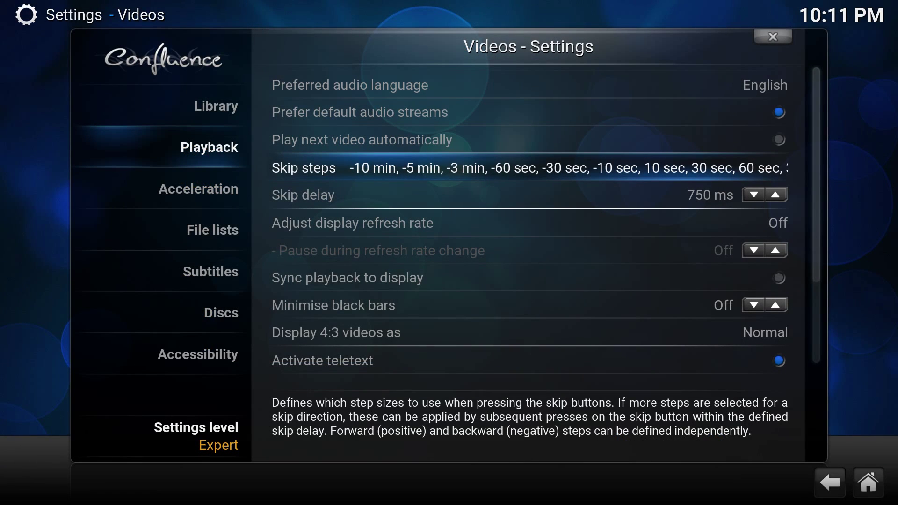
# Lower the Skip delay setting to None.
pyautogui.press('Down')
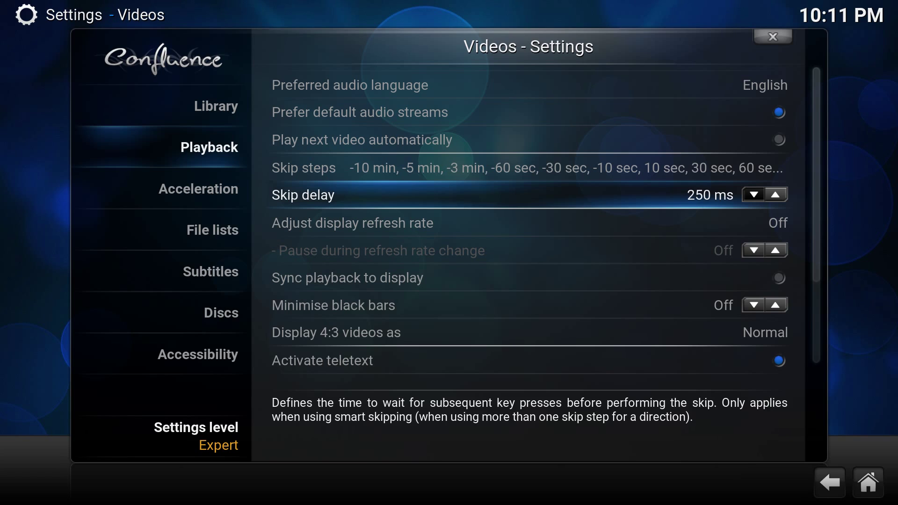
pyautogui.press('Left')
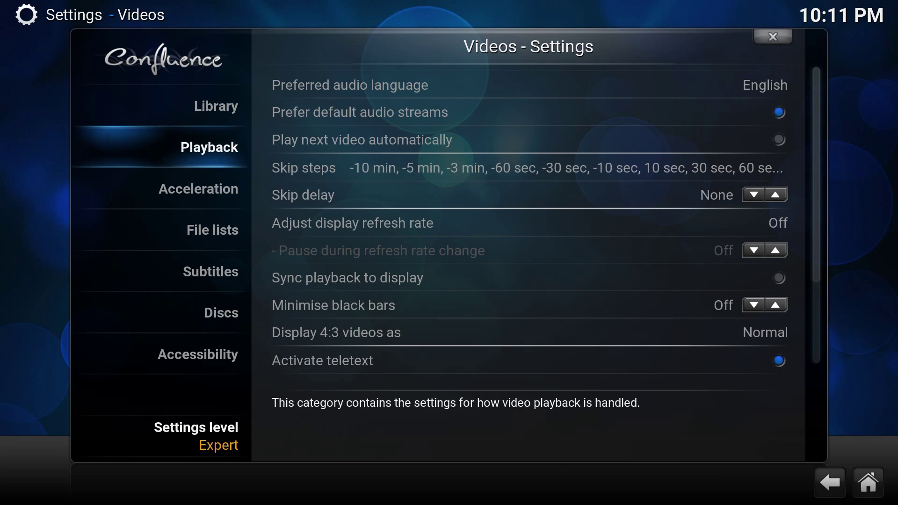
pyautogui.press('Escape')
pyautogui.press('Escape')
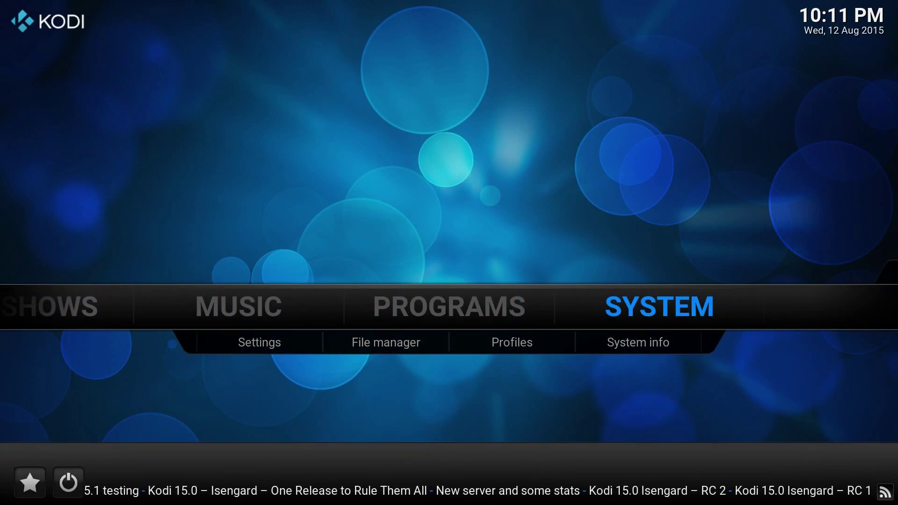
# Seek Big Buck Bunny forward in 10-second jumps to the meadow, then back ten seconds.
pyautogui.press('Left')
pyautogui.press('Left')
pyautogui.press('Left')
pyautogui.press('Left')
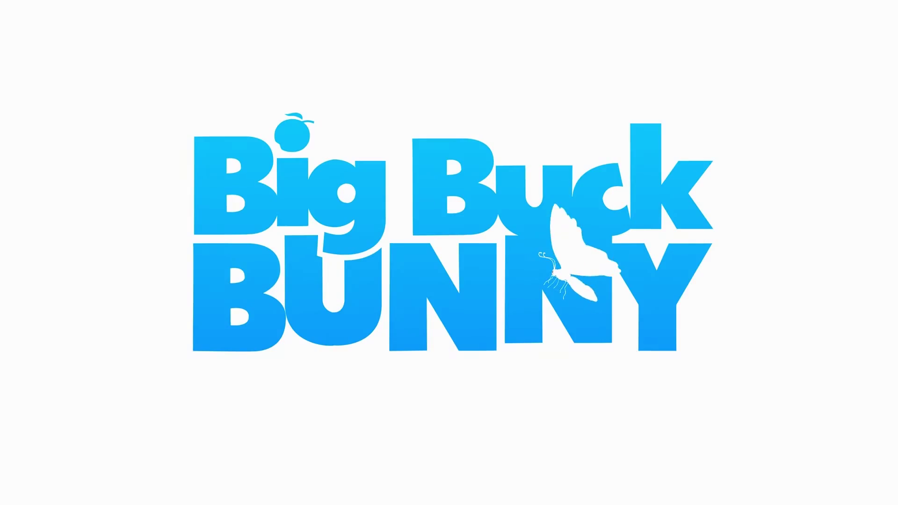
pyautogui.press('Right')
pyautogui.press('Right')
pyautogui.press('Right')
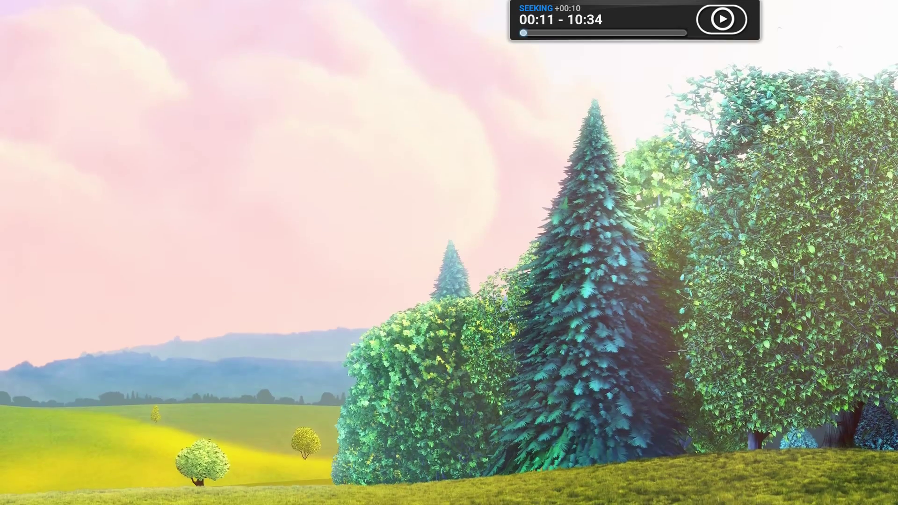
pyautogui.press('Right')
pyautogui.press('Right')
pyautogui.press('Right')
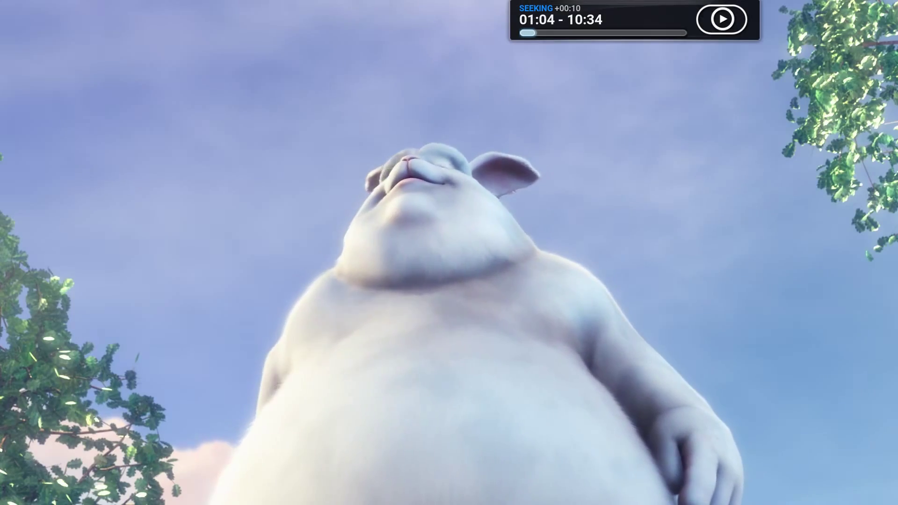
pyautogui.press('Left')
pyautogui.press('Left')
pyautogui.press('Left')
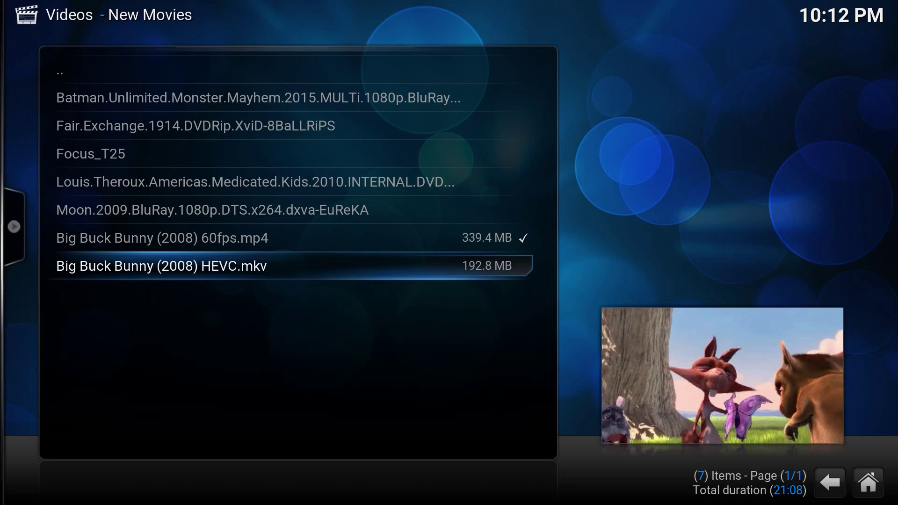
pyautogui.press('Escape')
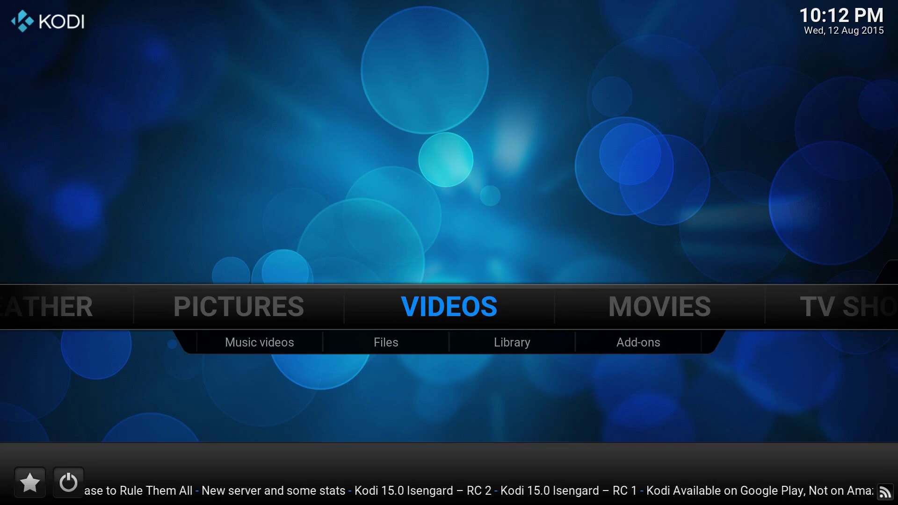
pyautogui.press('Right')
pyautogui.press('Return')
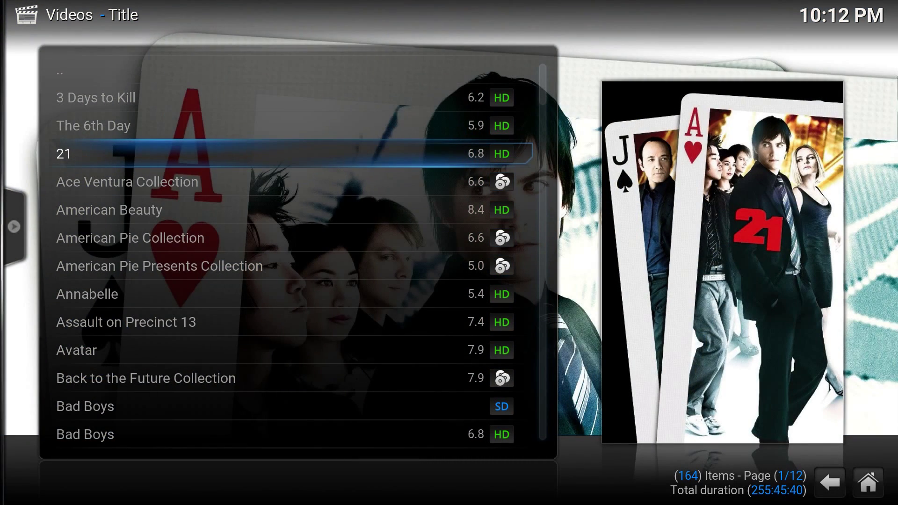
pyautogui.press('Down')
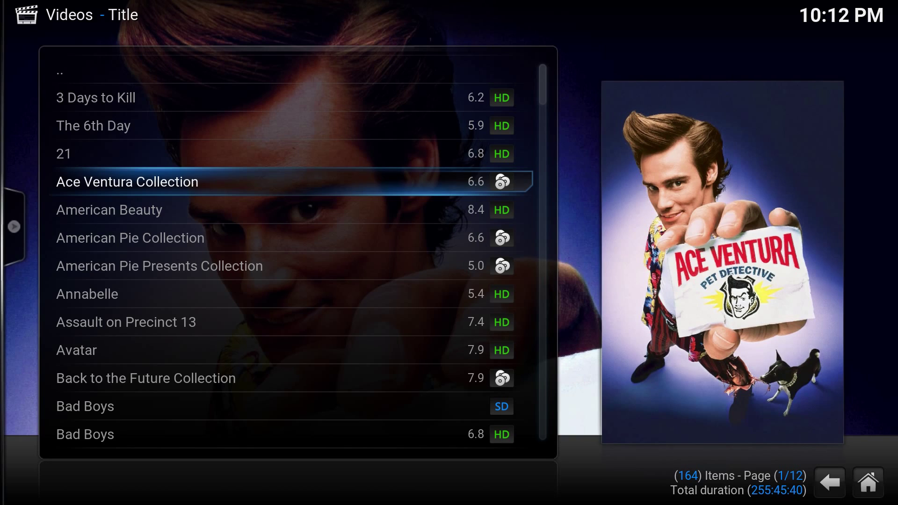
pyautogui.press('Return')
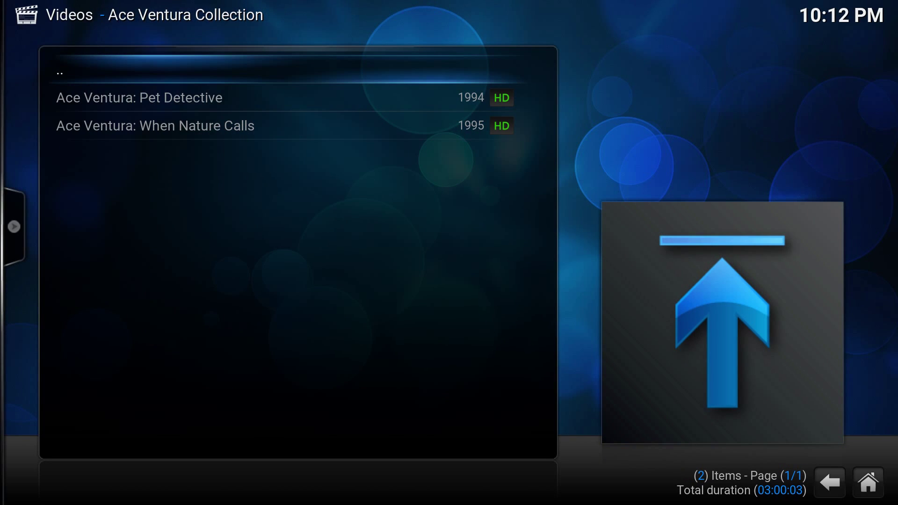
pyautogui.press('BackSpace')
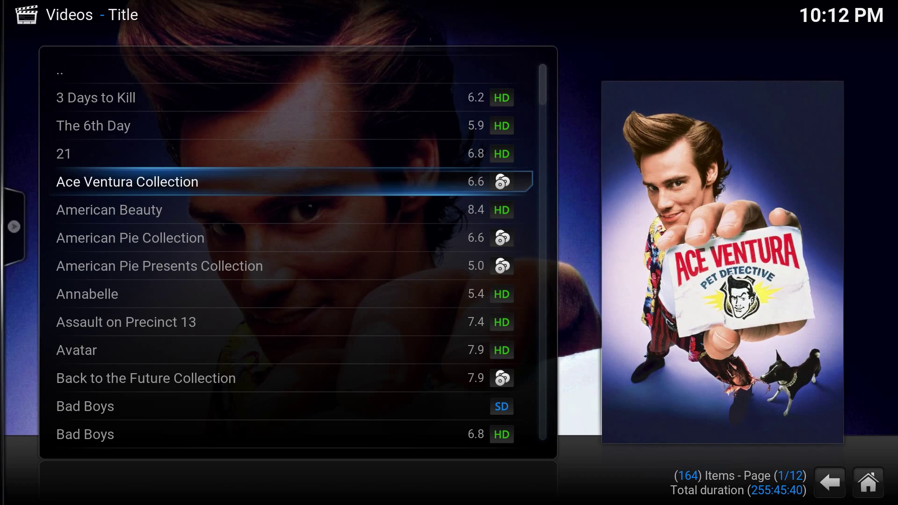
pyautogui.press('BackSpace')
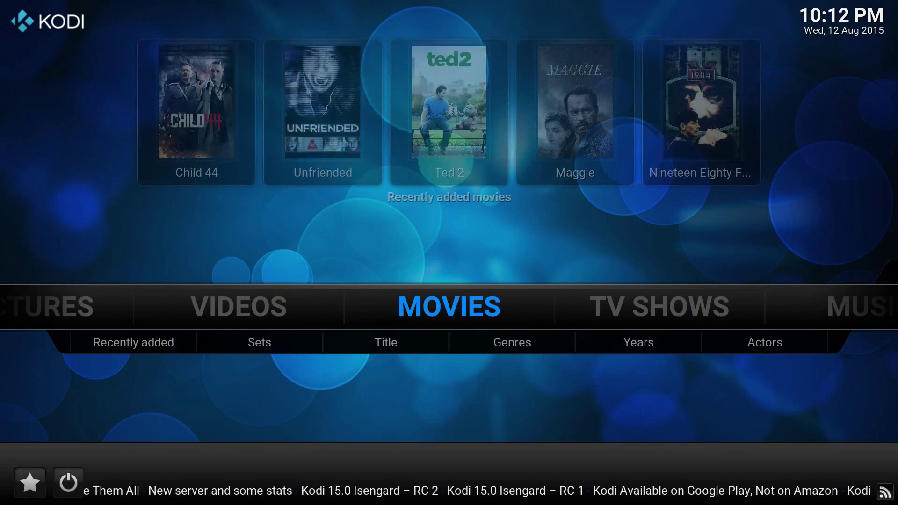
# Open The Simpsons from the TV show titles and select Season 26.
pyautogui.press('Right')
pyautogui.press('Return')
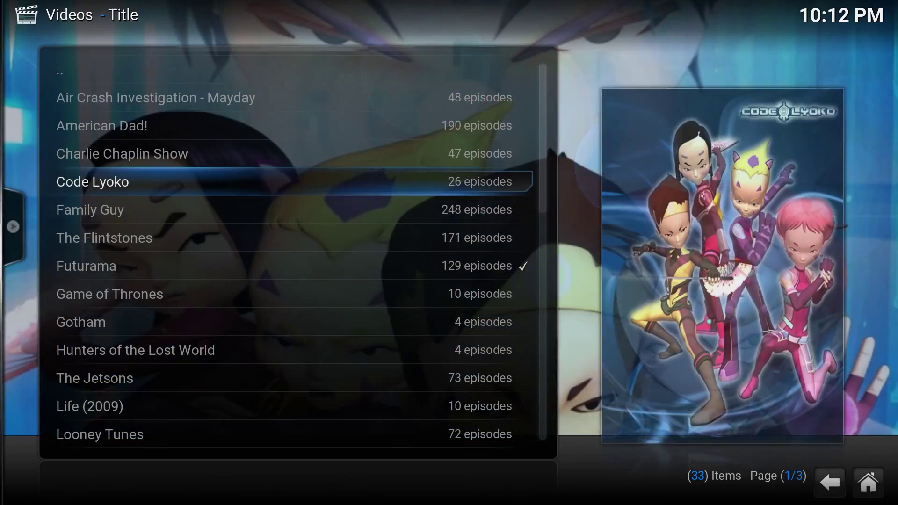
pyautogui.press('s')
pyautogui.press('Up')
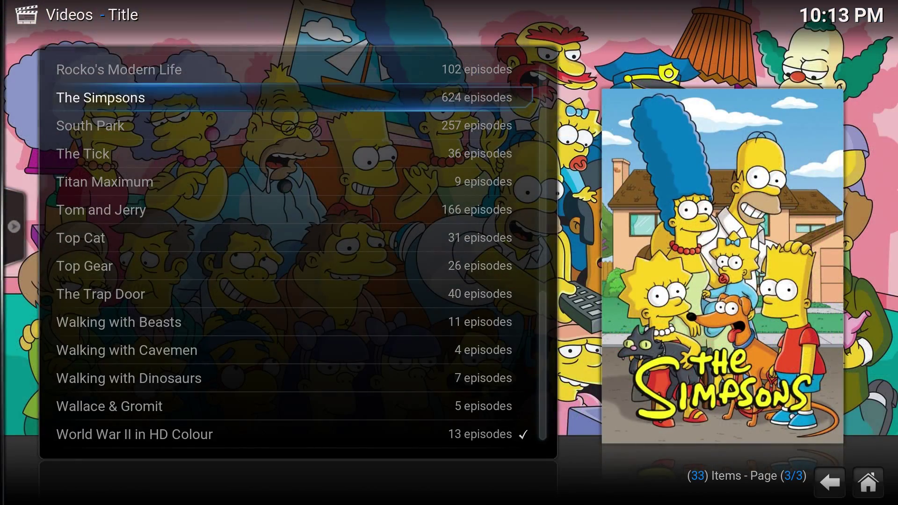
pyautogui.press('Return')
pyautogui.press('Up')
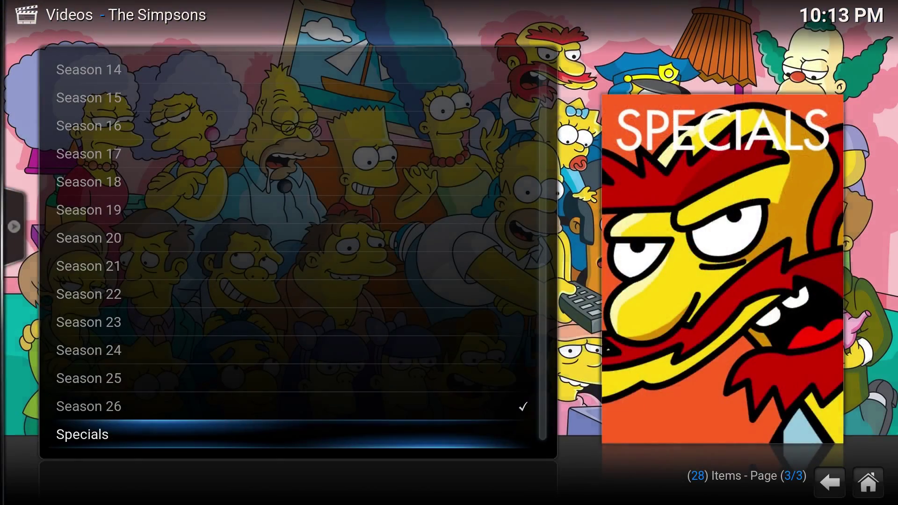
pyautogui.press('Up')
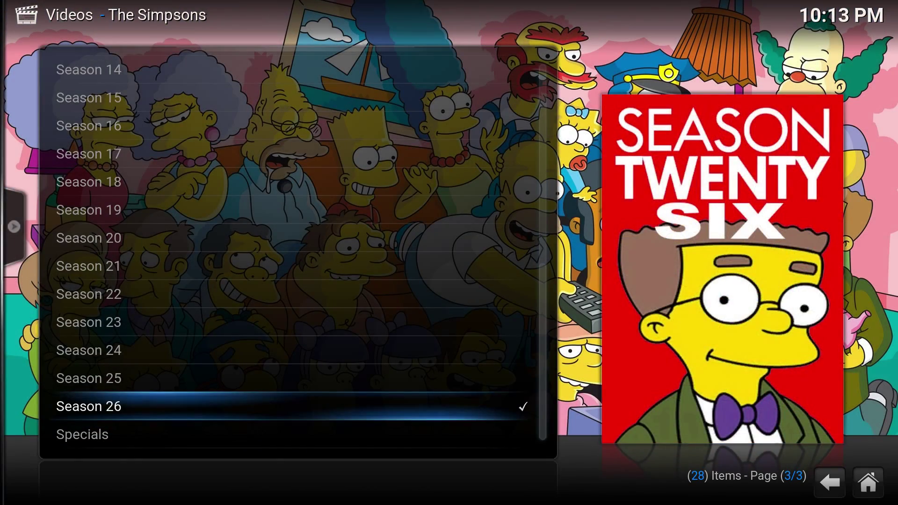
# Look at Season 26's poster art choices and close without changing the poster.
pyautogui.press('c')
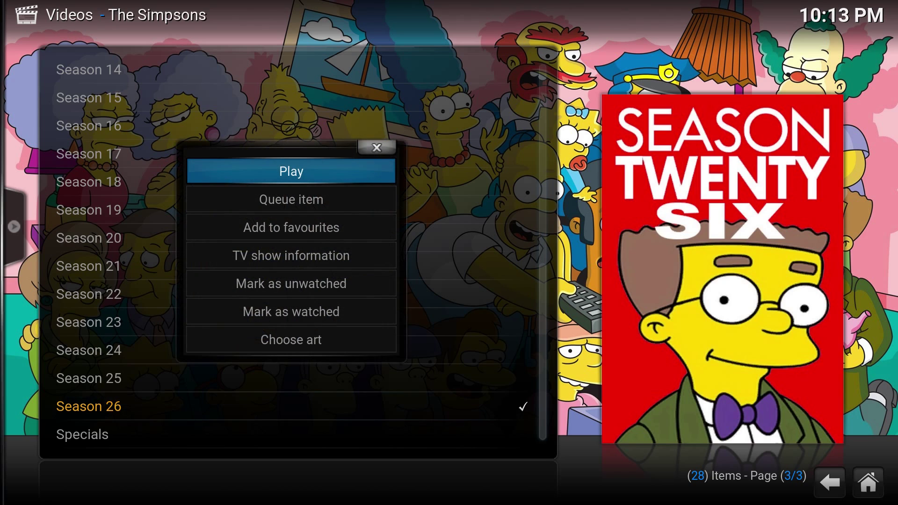
pyautogui.press('Down')
pyautogui.press('Down')
pyautogui.press('Down')
pyautogui.press('Down')
pyautogui.press('Down')
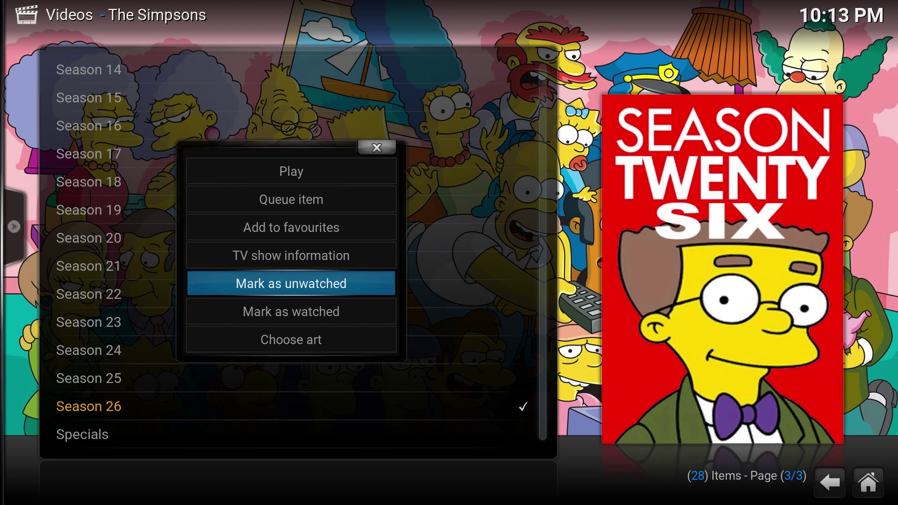
pyautogui.press('Down')
pyautogui.press('Return')
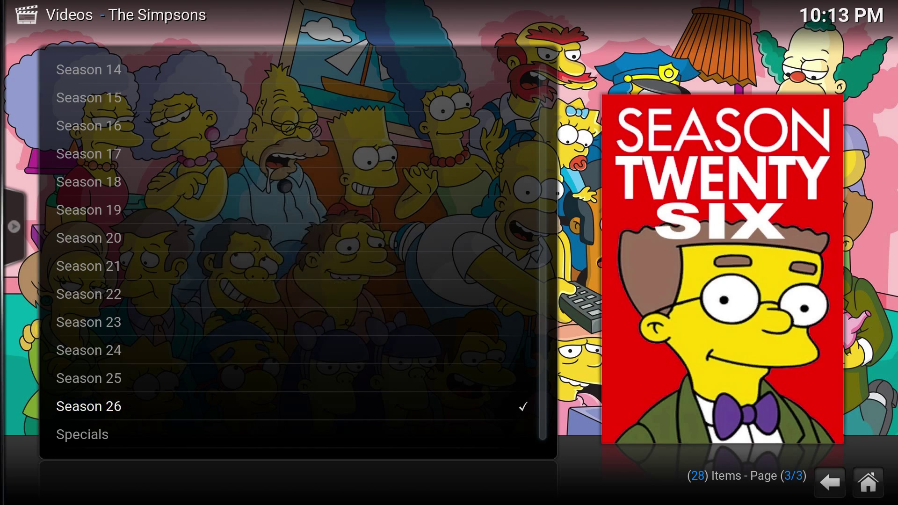
pyautogui.press('Down')
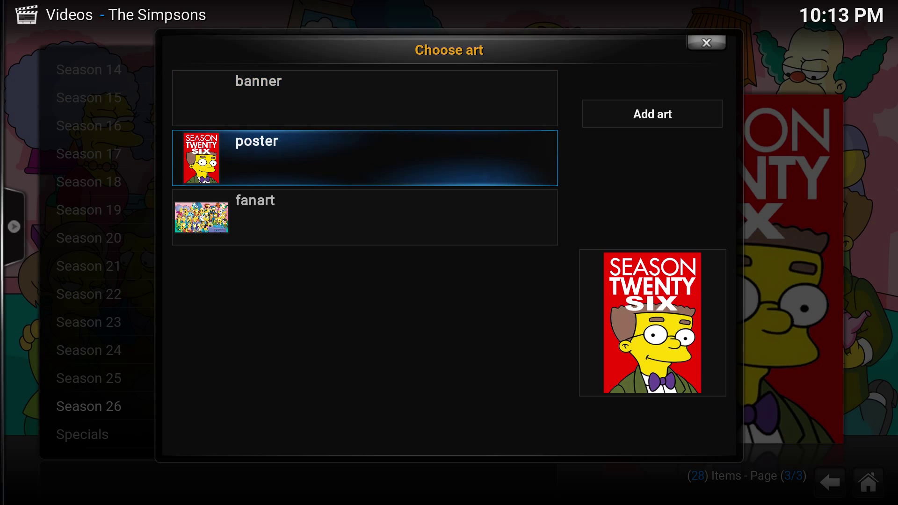
pyautogui.press('Escape')
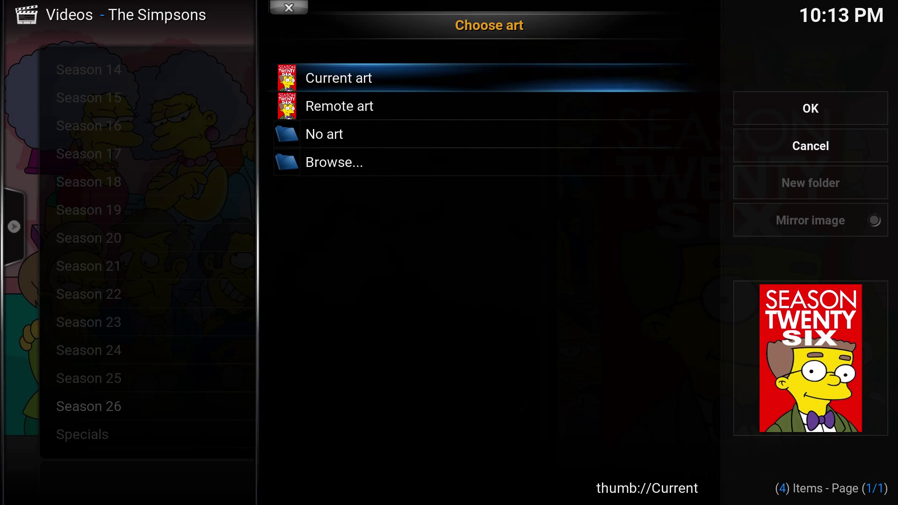
pyautogui.press('Return')
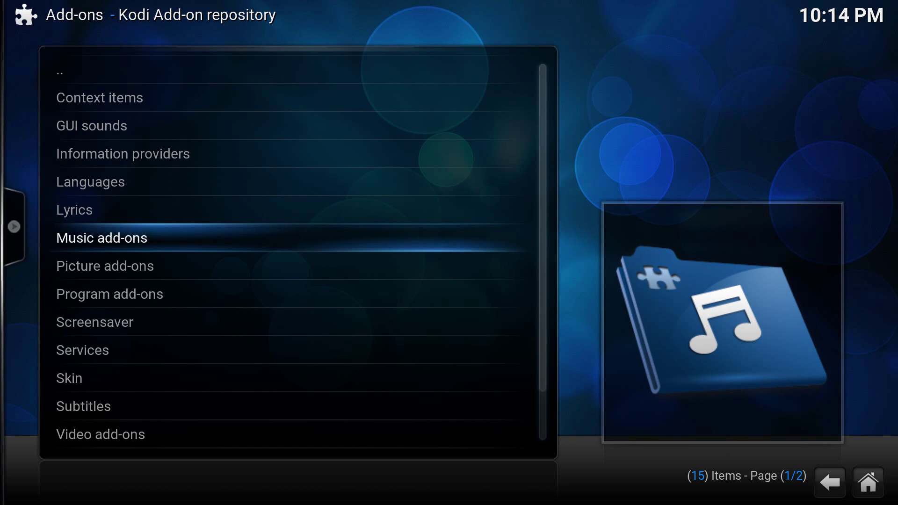
# Open the Video add-ons category (303 add-ons) and step down to the ANSA add-on.
pyautogui.press('Down')
pyautogui.press('Down')
pyautogui.press('Down')
pyautogui.press('Down')
pyautogui.press('Down')
pyautogui.press('Down')
pyautogui.press('Down')
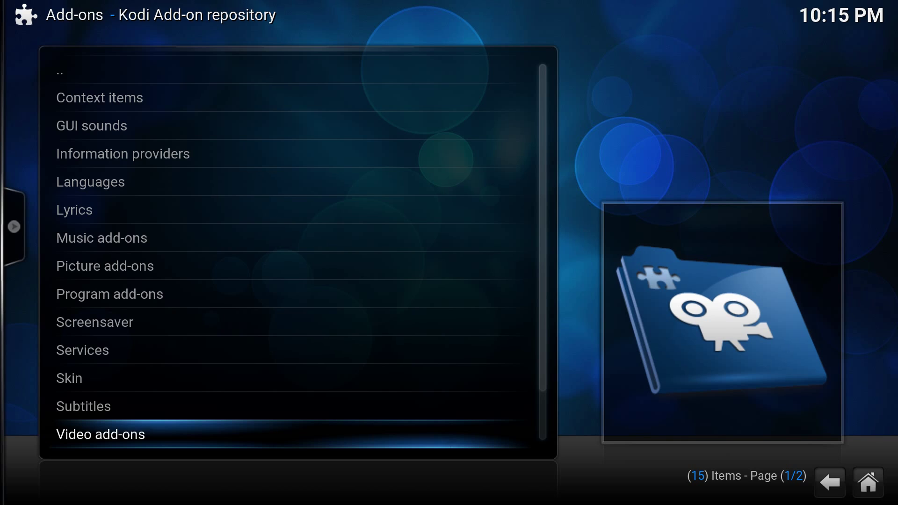
pyautogui.press('Return')
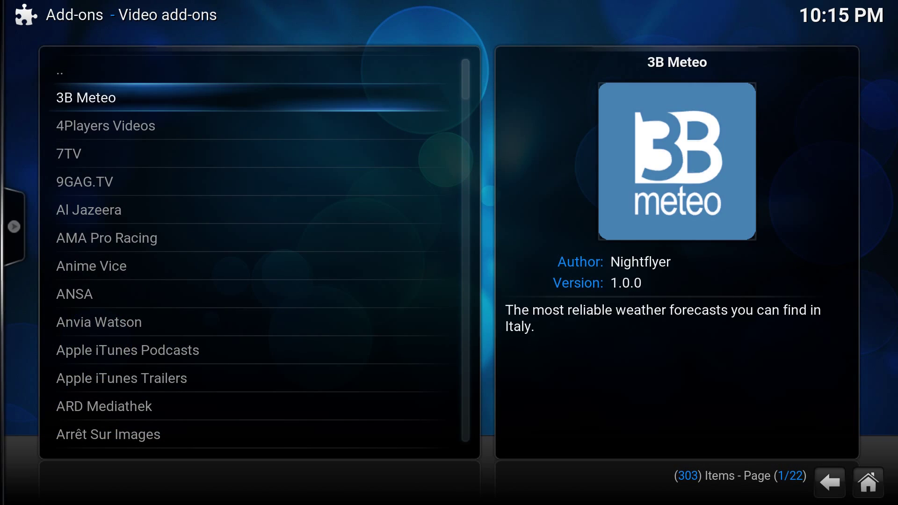
pyautogui.press('Down')
pyautogui.press('Down')
pyautogui.press('Down')
pyautogui.press('Down')
pyautogui.press('Down')
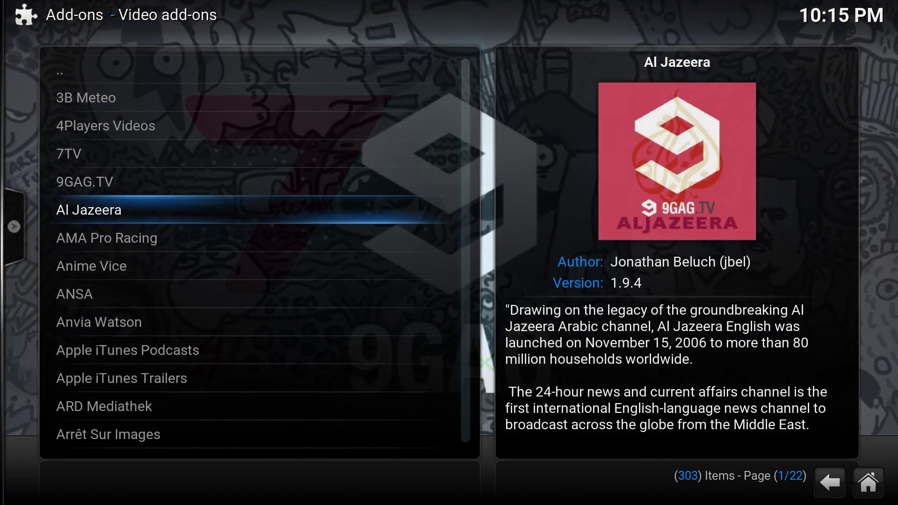
pyautogui.press('Down')
pyautogui.press('Down')
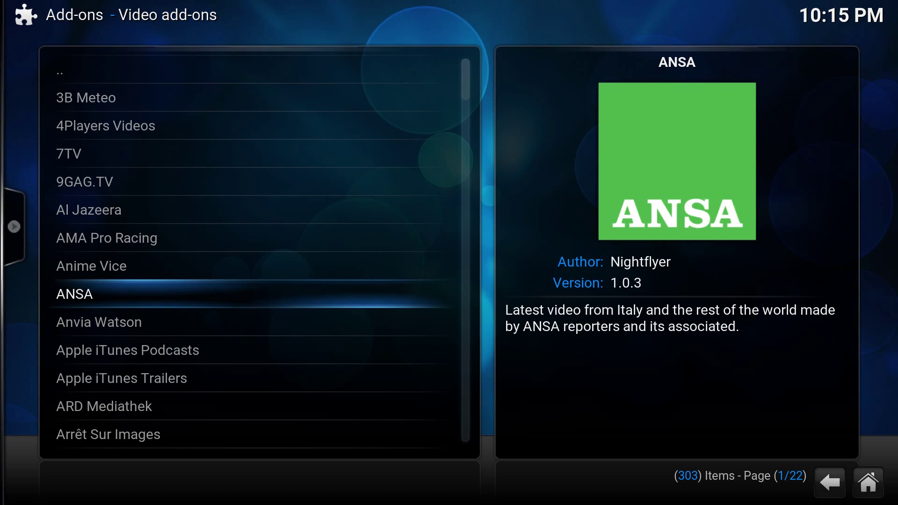
# Page down the add-on list to DR.dk Bonanza, then return to the 15 repository categories.
pyautogui.press('pagedown')
pyautogui.press('pagedown')
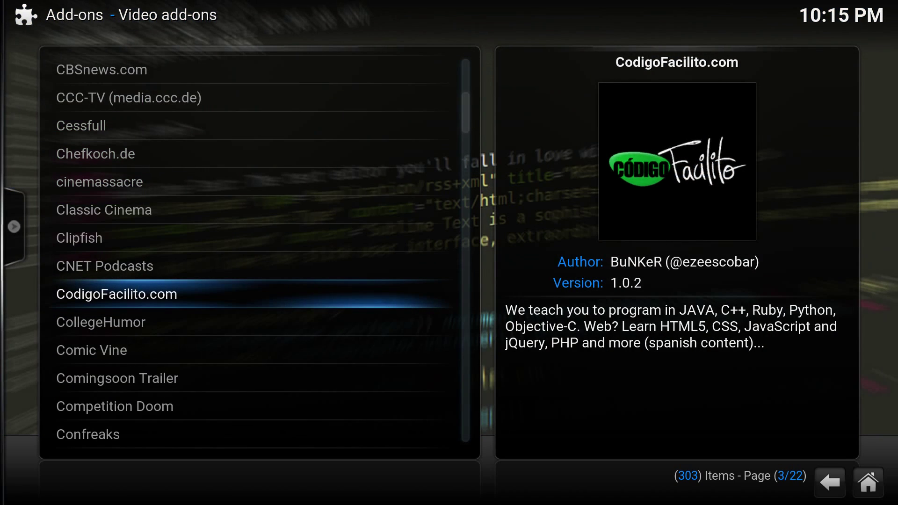
pyautogui.press('pagedown')
pyautogui.press('pagedown')
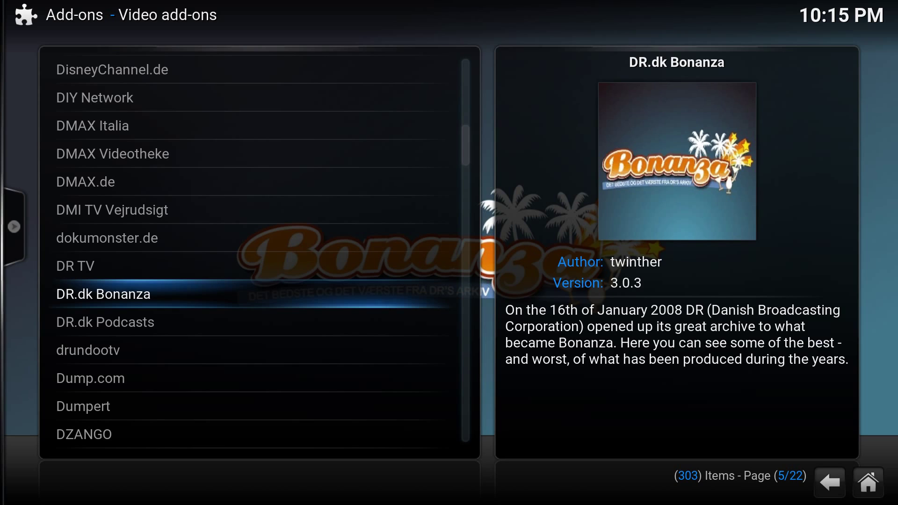
pyautogui.rightClick(837, 124)
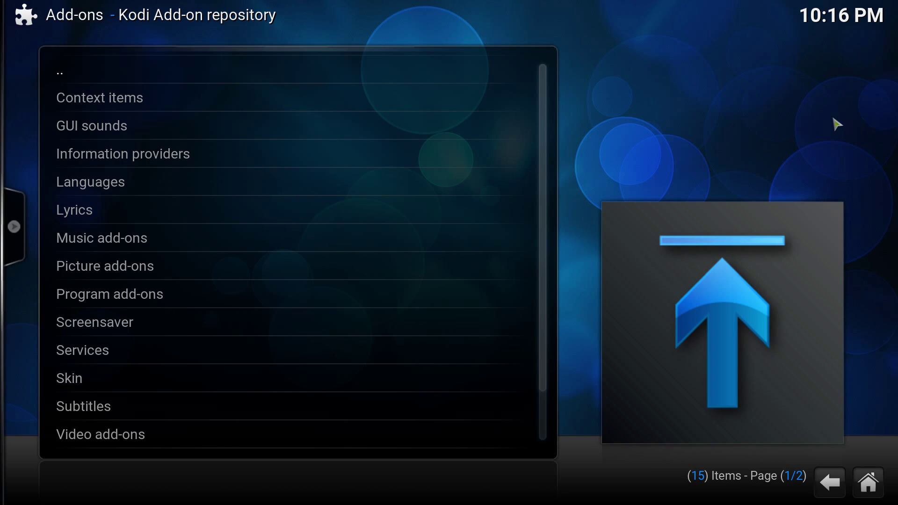